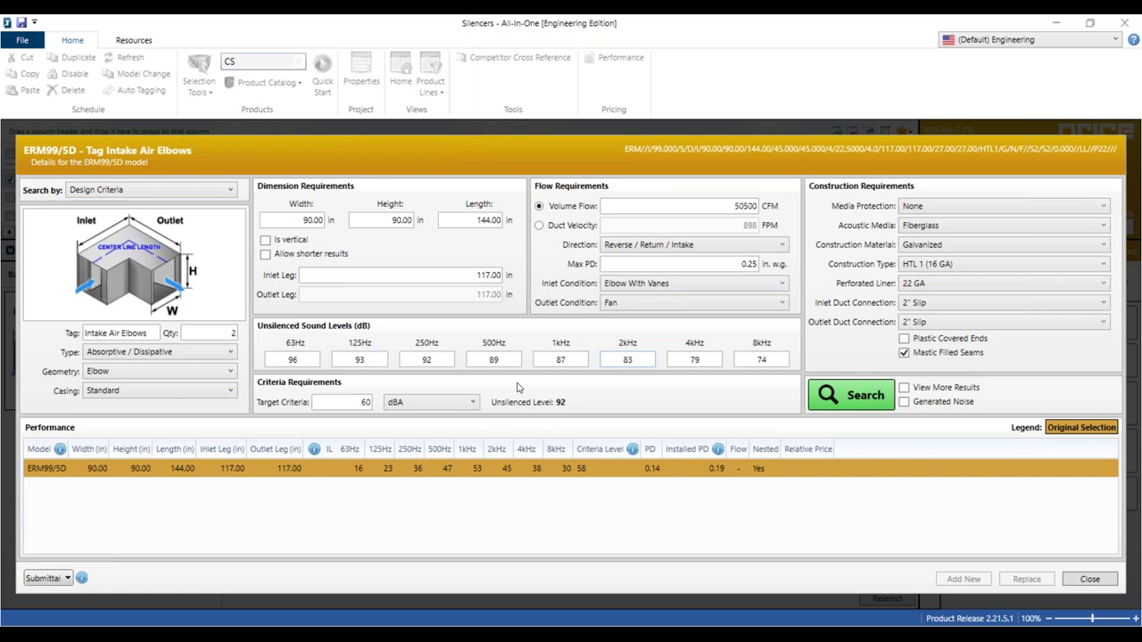
Review the unsilenced sound levels of the Intake Air Elbows across the octave bands from 63 Hz to 8 kHz
double_click(315, 357)
key("Tab")
key("Tab")
key("Tab")
key("Tab")
key("Tab")
key("Tab")
key("Tab")
Inspect the available search modes and construction type options for the elbow silencer
left_click(204, 191)
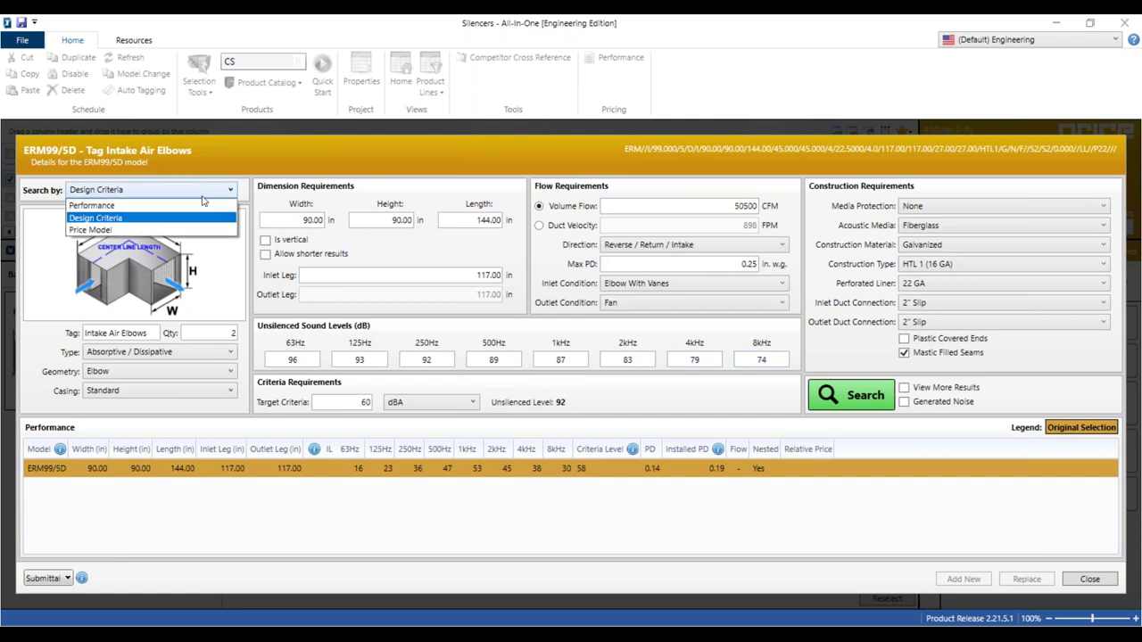
left_click(204, 193)
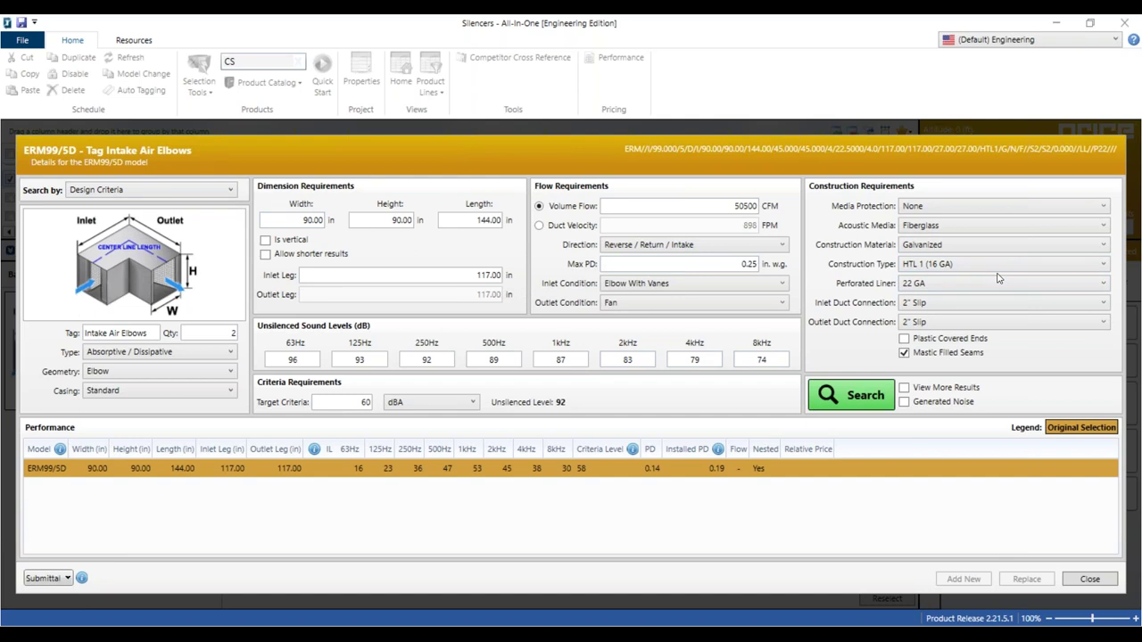
left_click(939, 265)
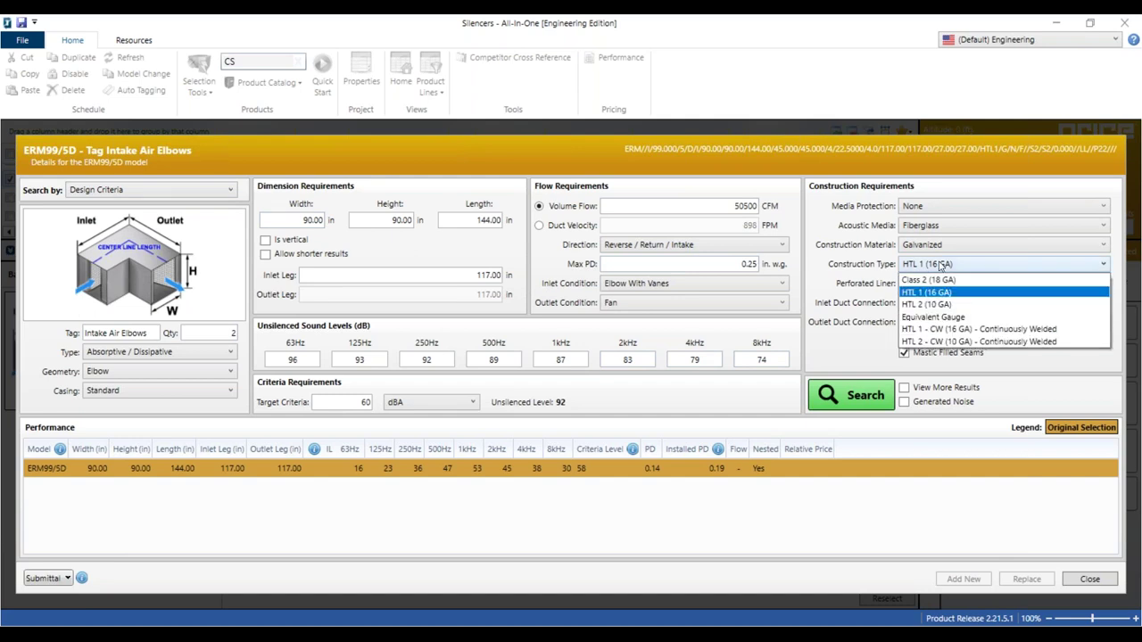
left_click(939, 265)
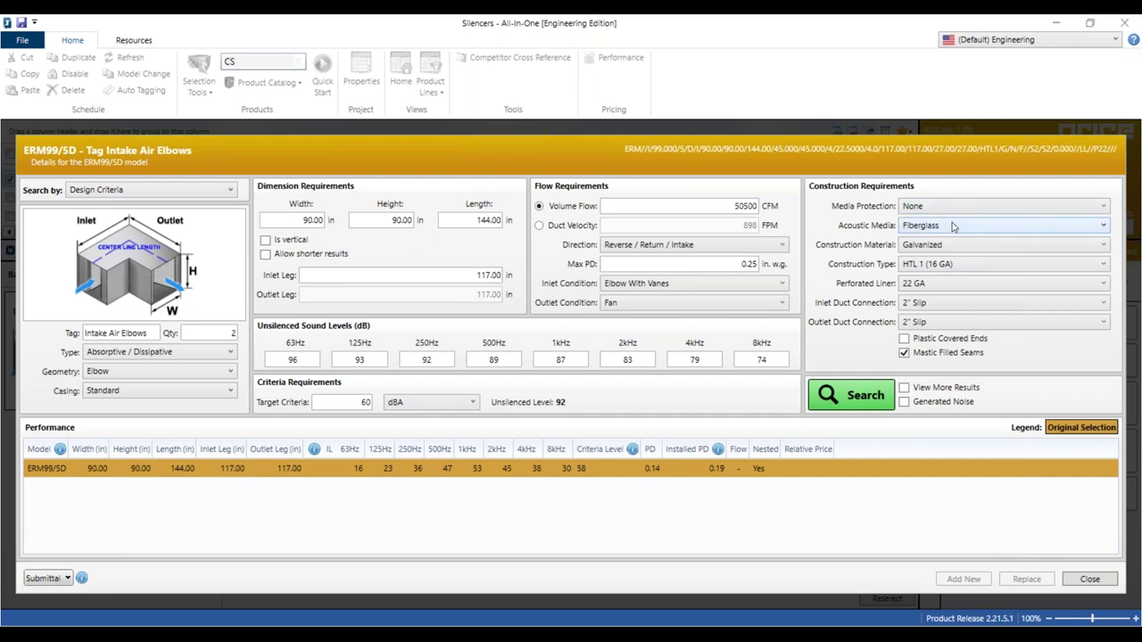
Search for elbow silencers with View More Results enabled, choose the ERM99/5D result and return to the schedule
left_click(916, 393)
left_click(862, 396)
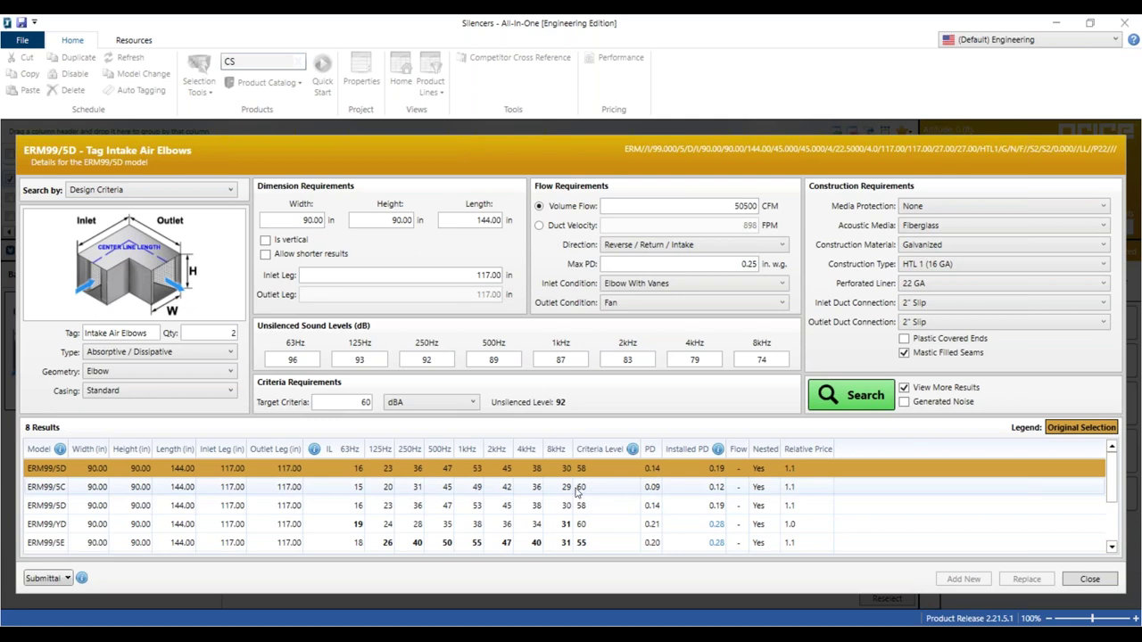
double_click(61, 507)
left_click(676, 361)
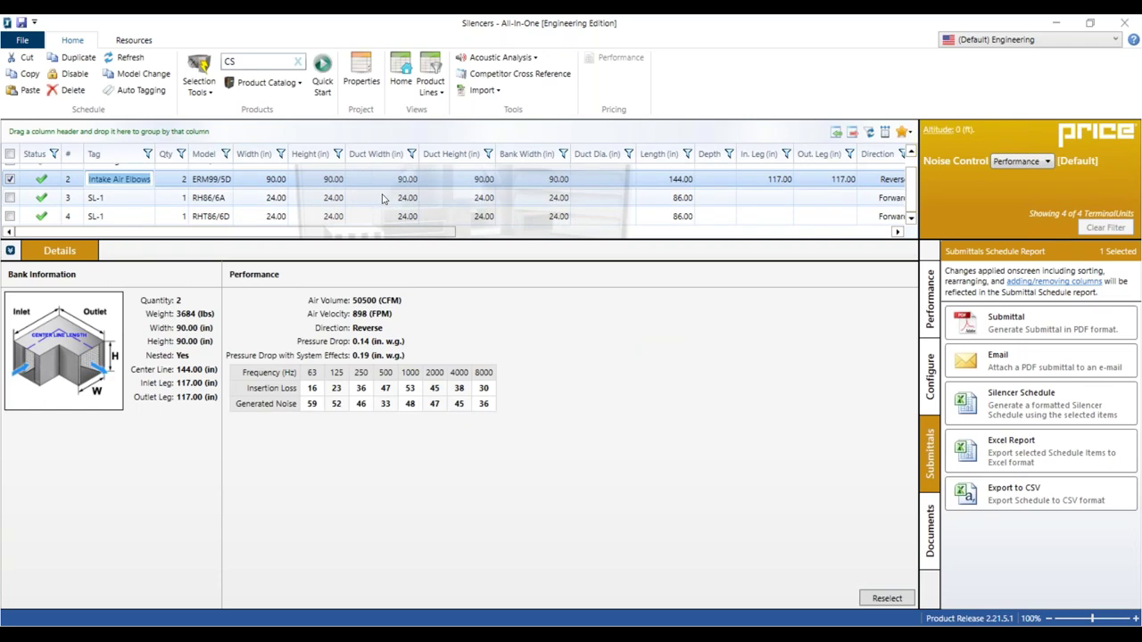
Select all the silencers in the schedule and generate the formatted Silencer Schedule in Excel
left_click(10, 153)
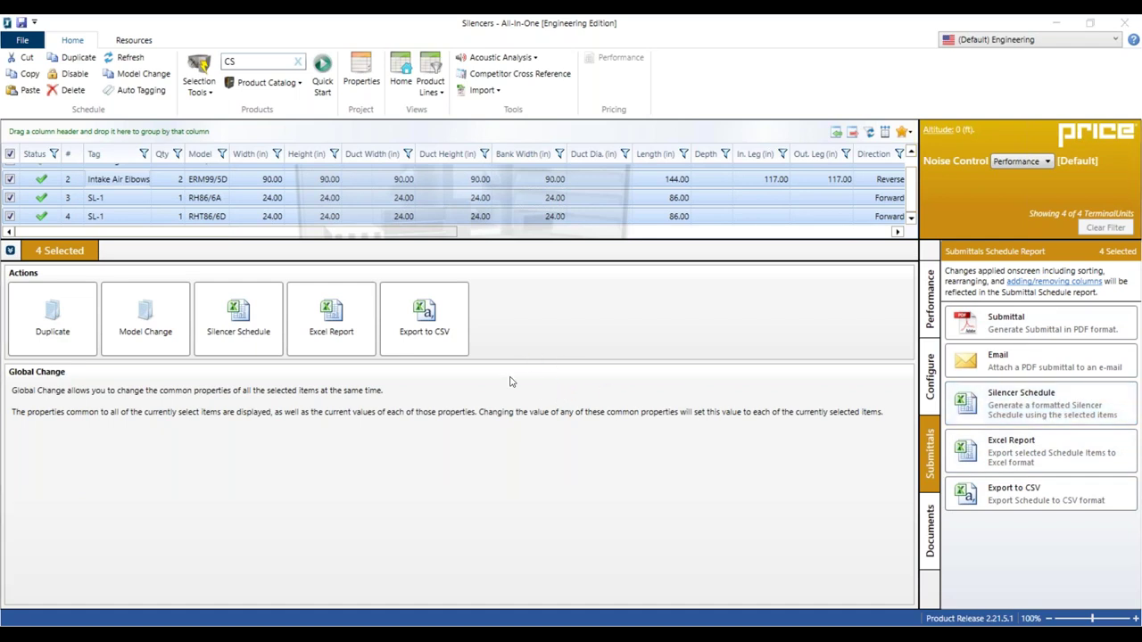
left_click(348, 306)
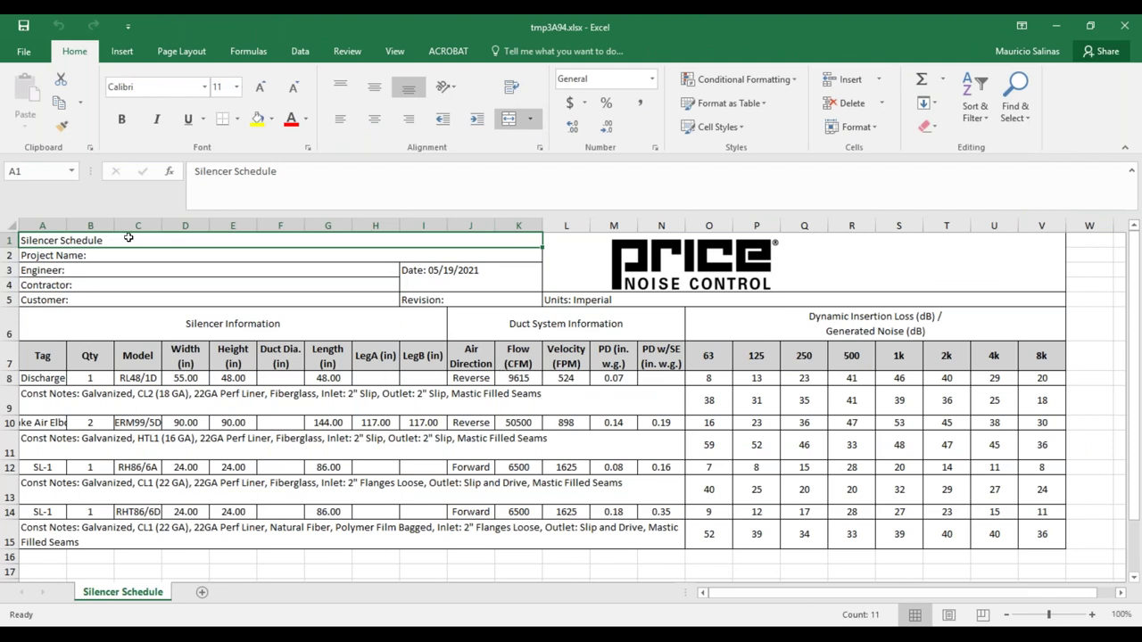
Examine the exported schedule's project header, the first silencer's model and its construction notes
left_click_drag(134, 255, 138, 298)
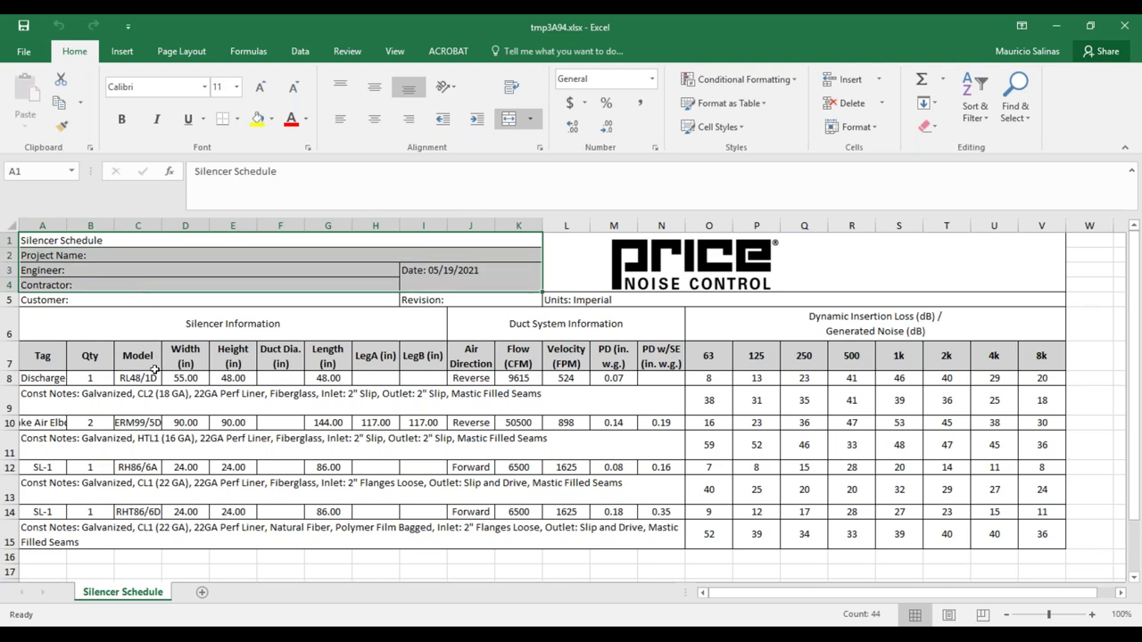
left_click(118, 379)
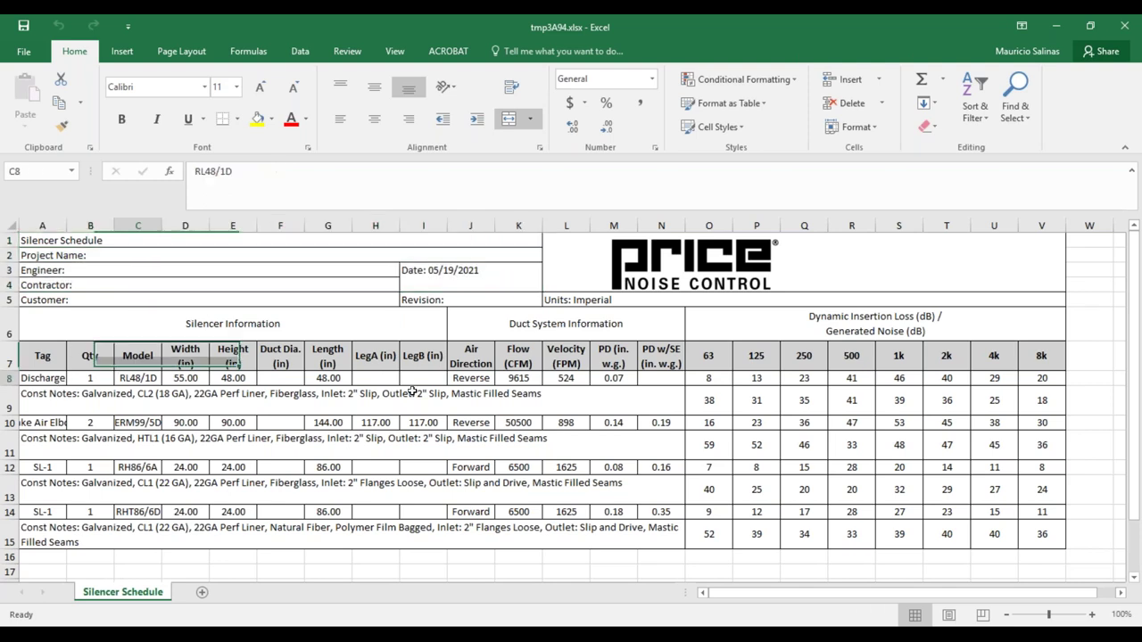
left_click(51, 399)
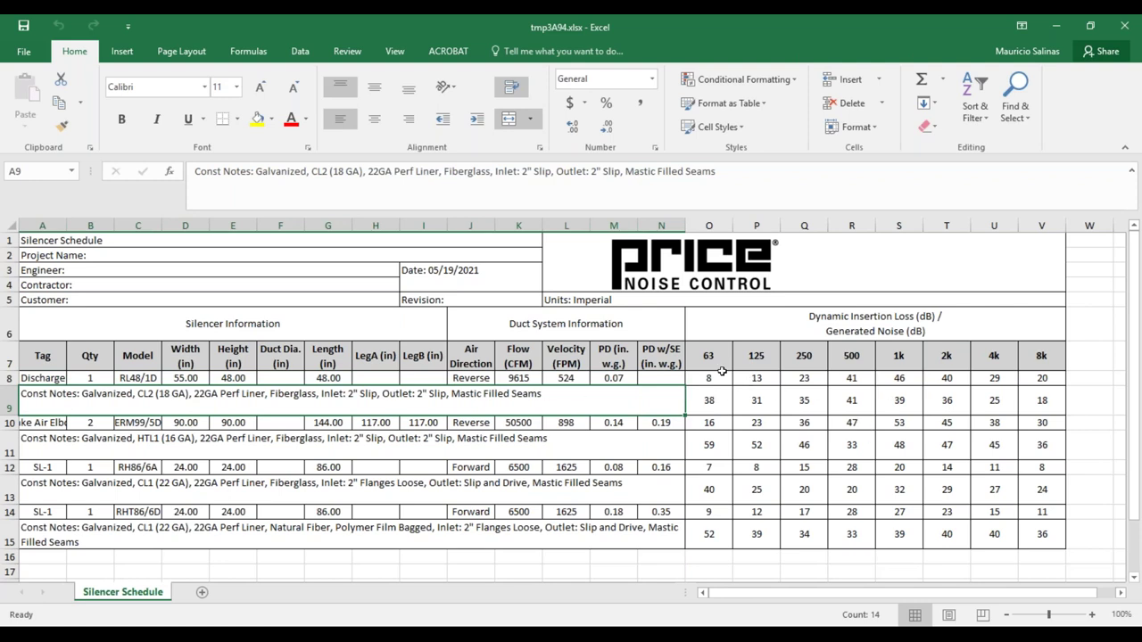
Examine the first silencer's dynamic insertion loss and generated noise rows, look over the remaining silencers, and return to All-In-One
left_click_drag(710, 376, 1028, 378)
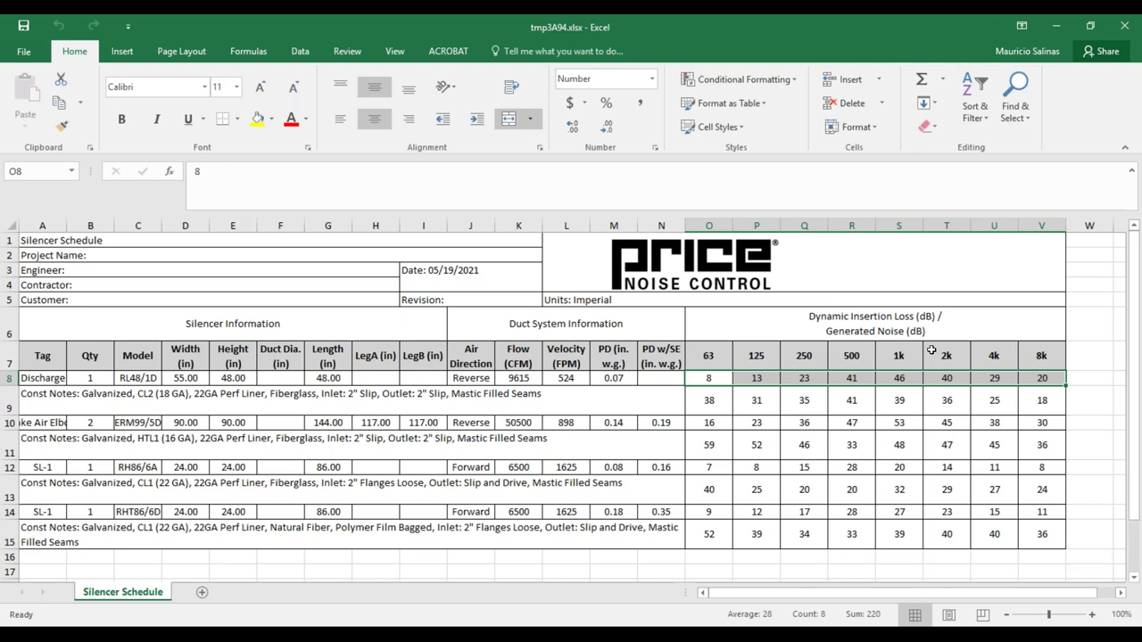
left_click(709, 400)
left_click_drag(712, 400, 1030, 402)
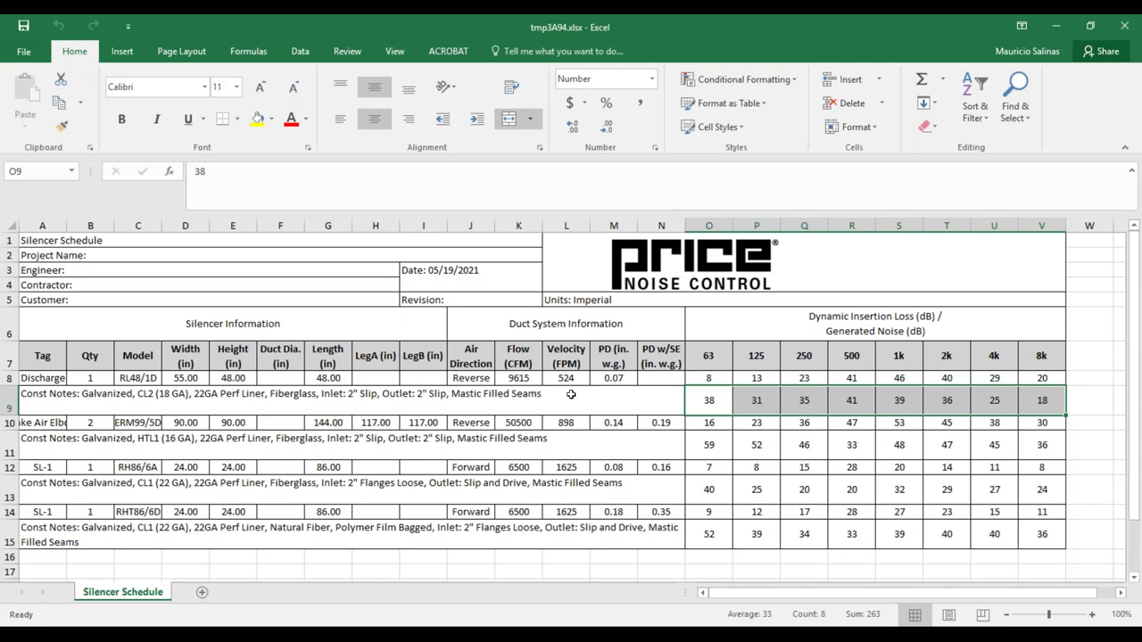
scroll(571, 394, "down", 2)
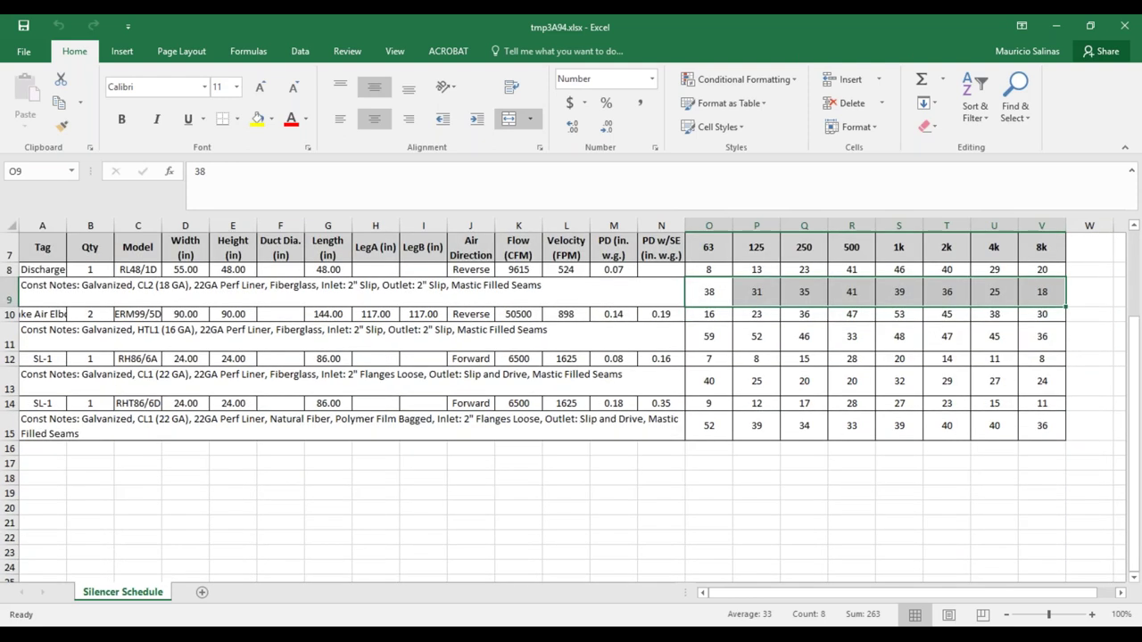
scroll(287, 376, "up", 2)
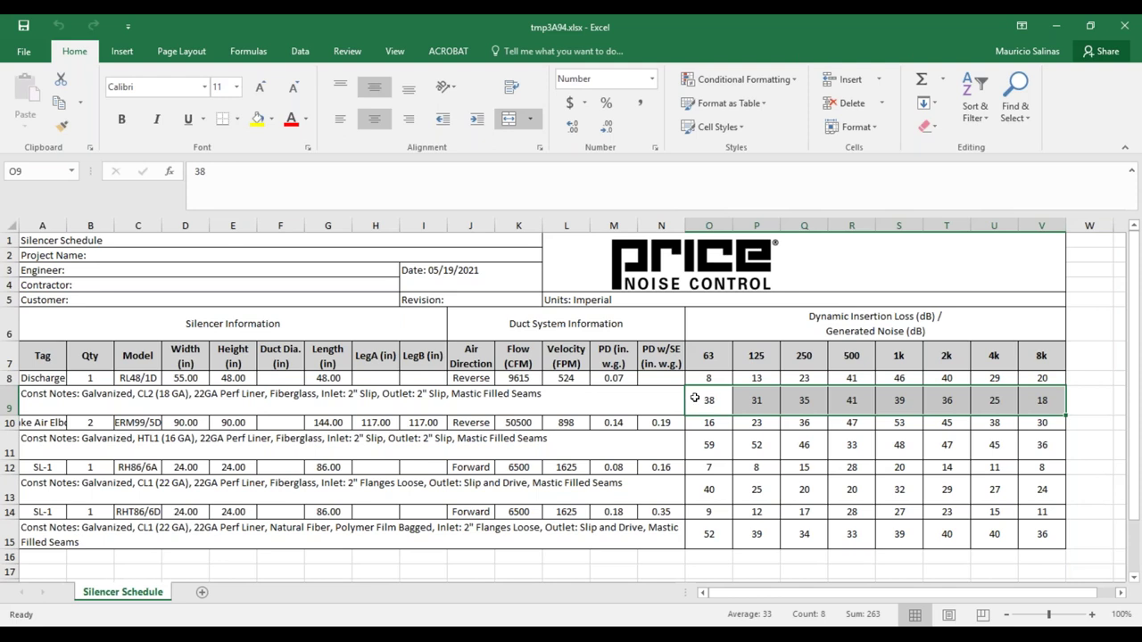
left_click(802, 442)
left_click(1059, 28)
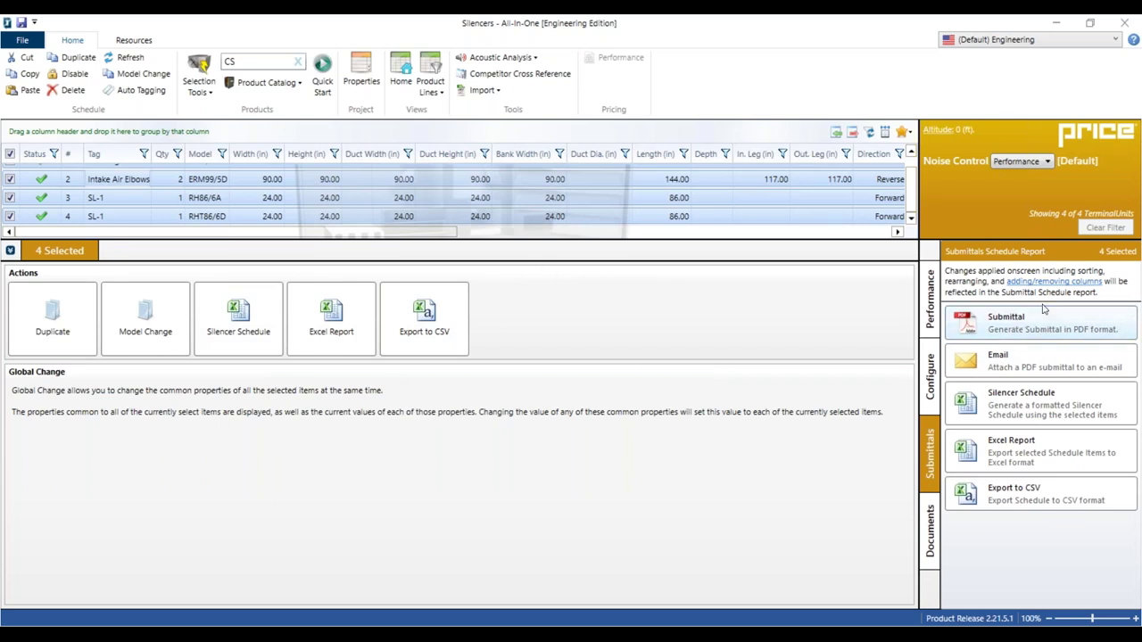
Open the Elbow Silencer Sizing Overview, read its un-nested and nested configuration sections, and close the document
left_click(125, 41)
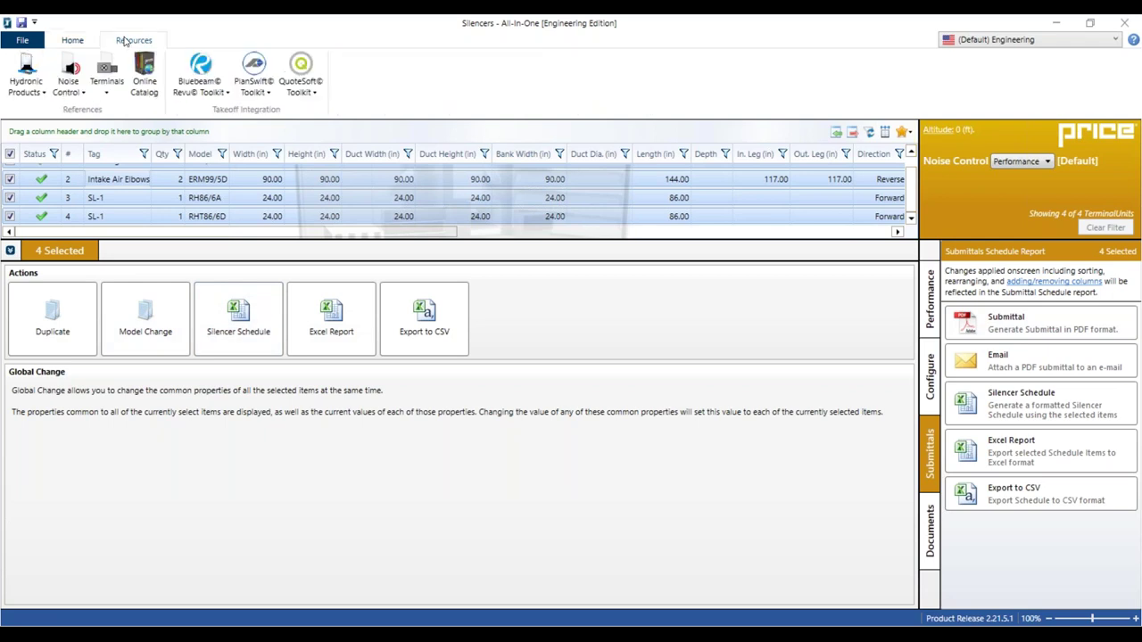
left_click(71, 82)
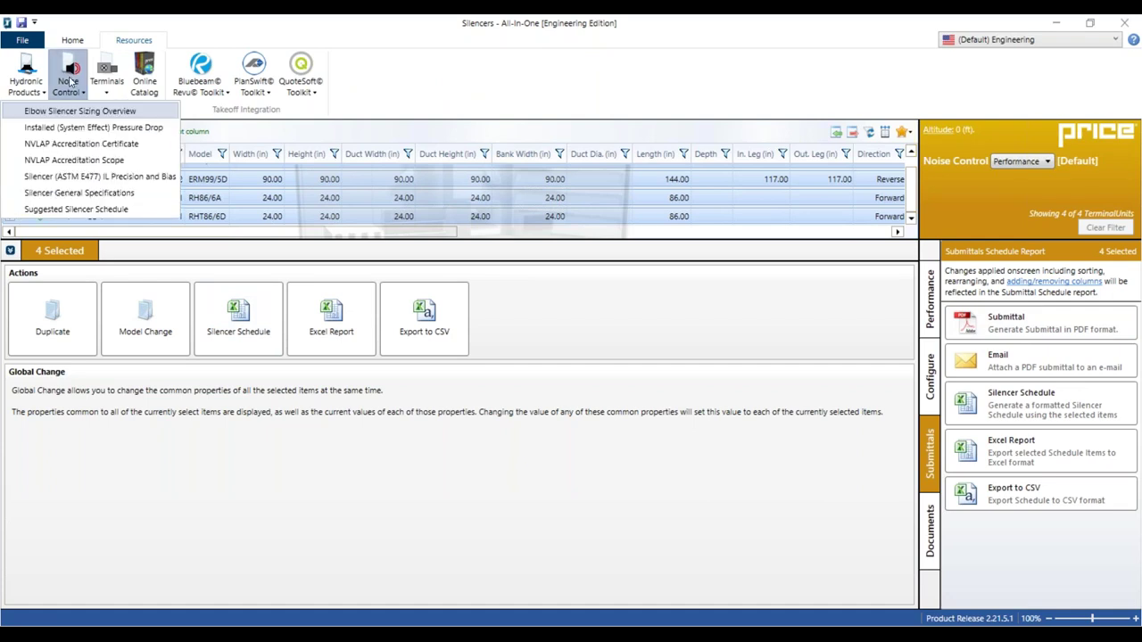
left_click(102, 113)
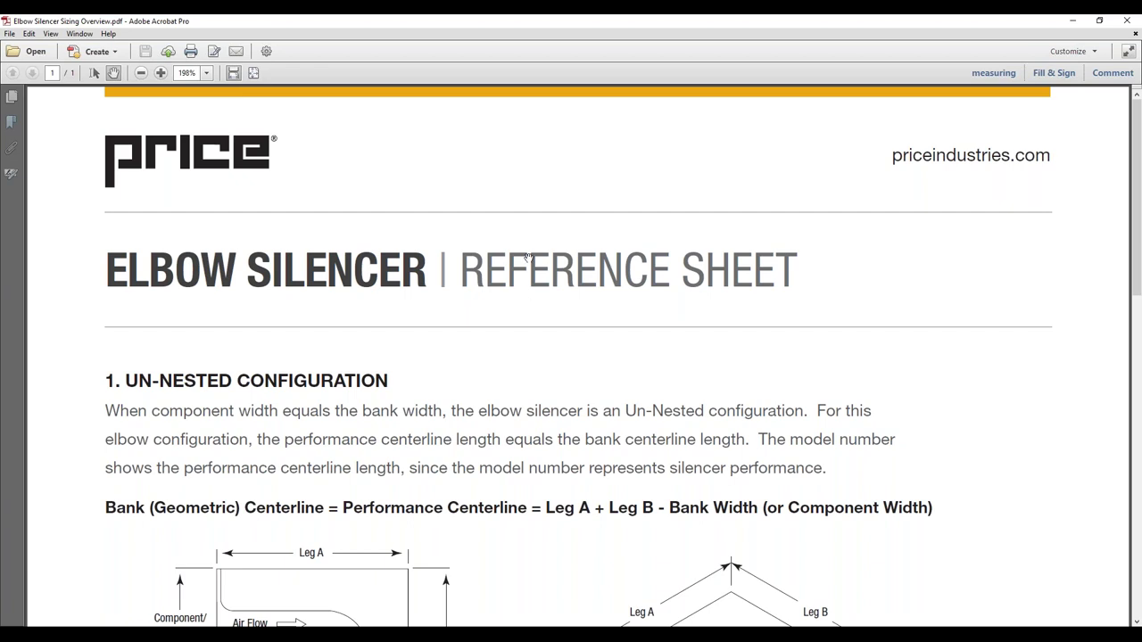
scroll(526, 263, "down", 4)
key("ctrl+minus")
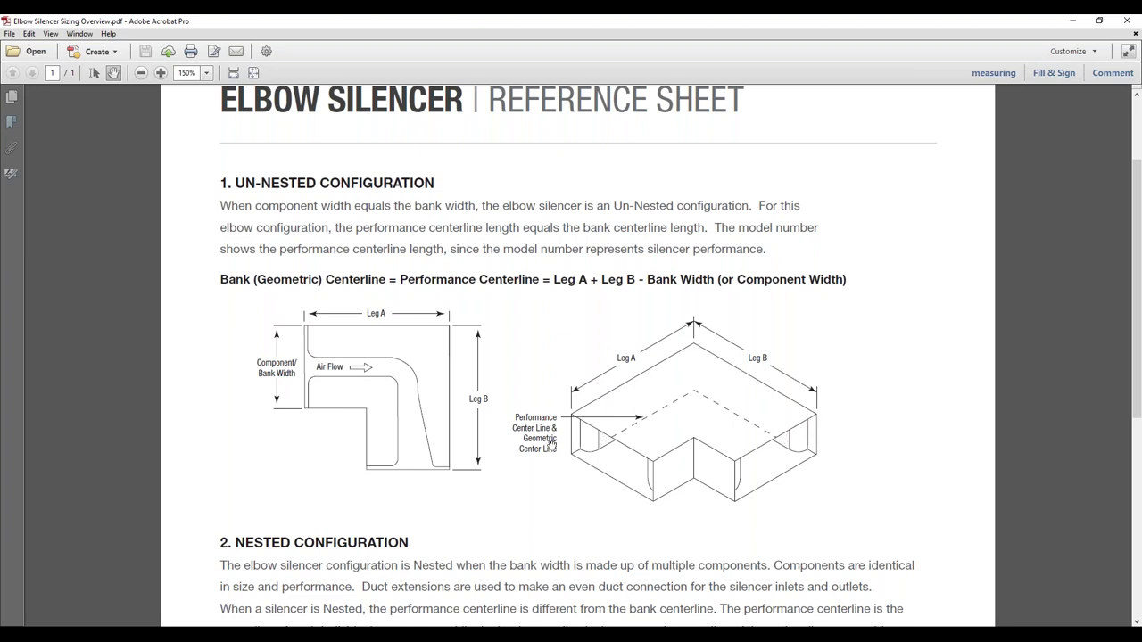
scroll(420, 361, "down", 5)
scroll(420, 361, "down", 4)
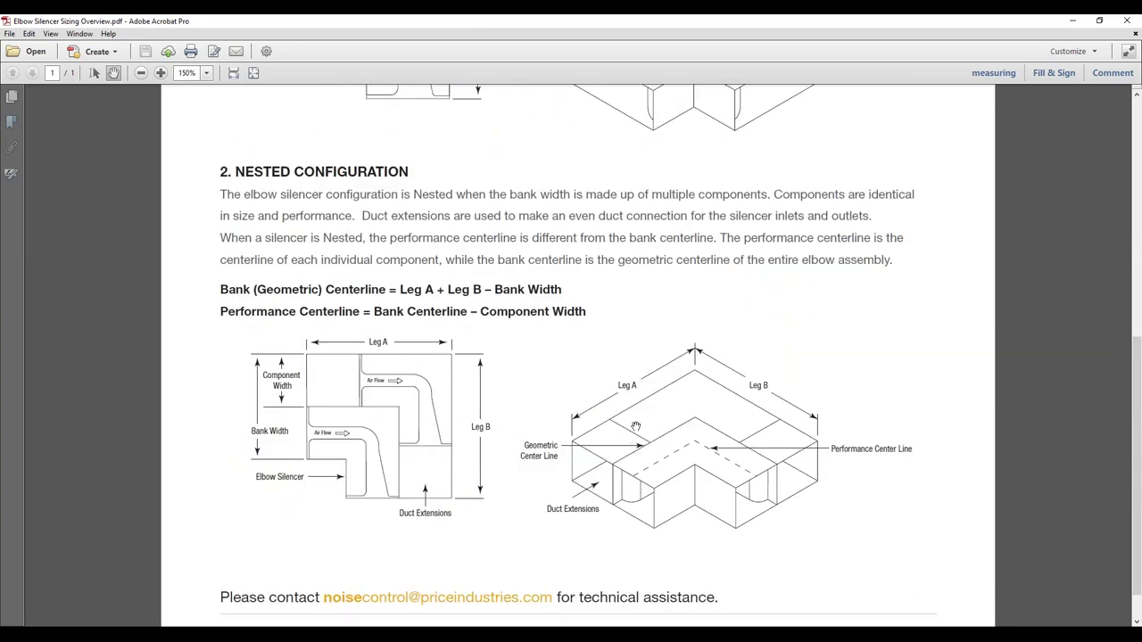
scroll(752, 321, "down", 1)
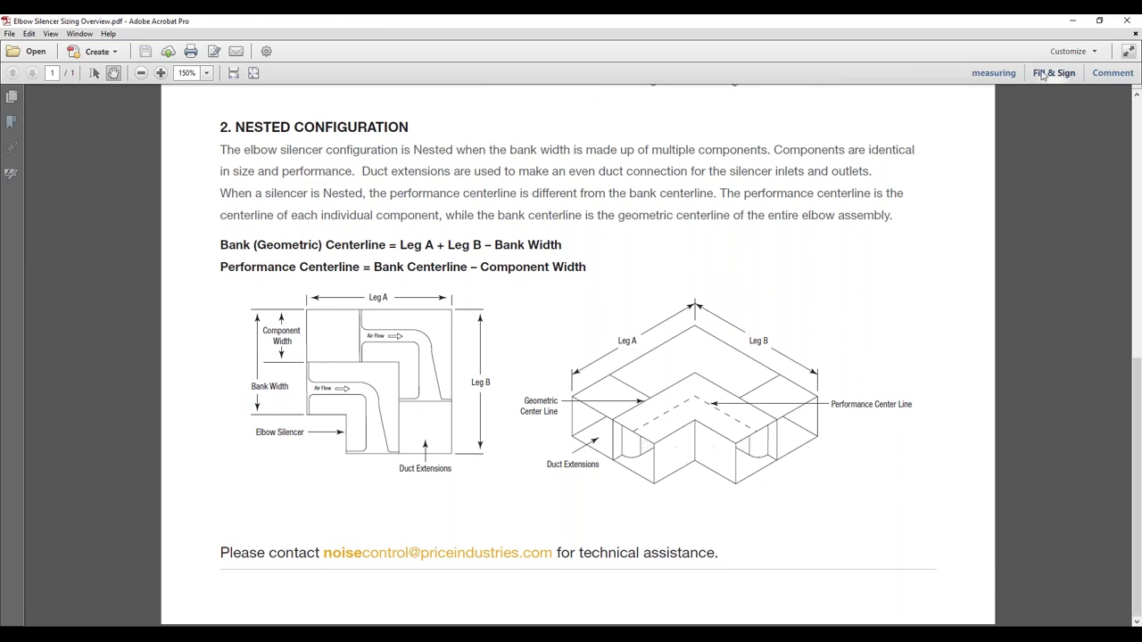
left_click(1137, 21)
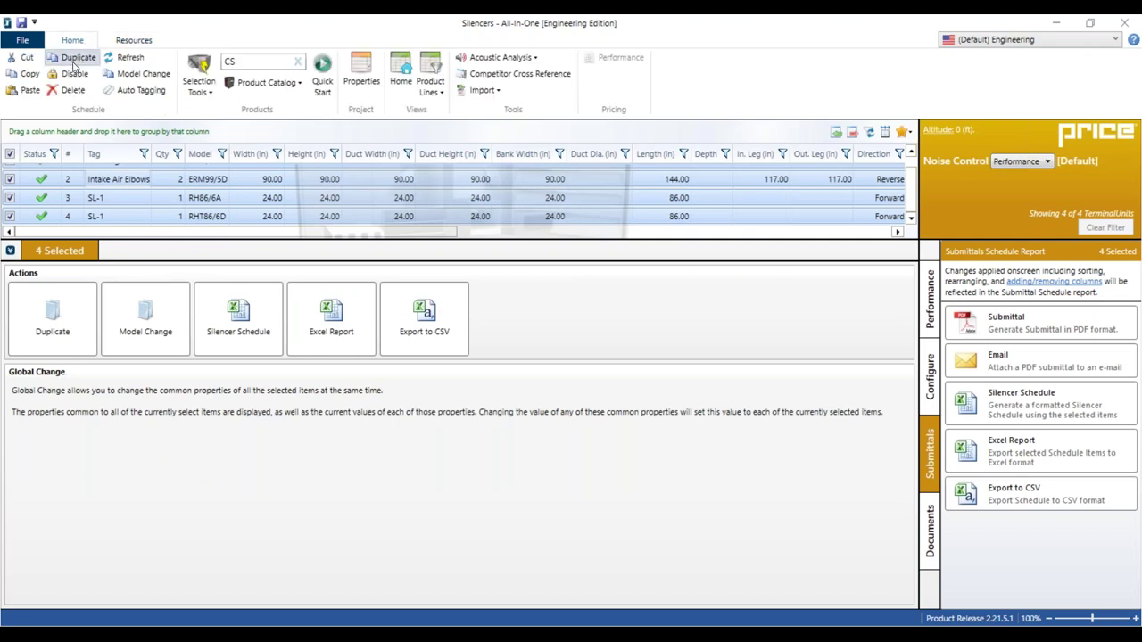
Open the Silencer General Specifications in Word and examine the opening of the guide and its section number
left_click(133, 41)
left_click(70, 79)
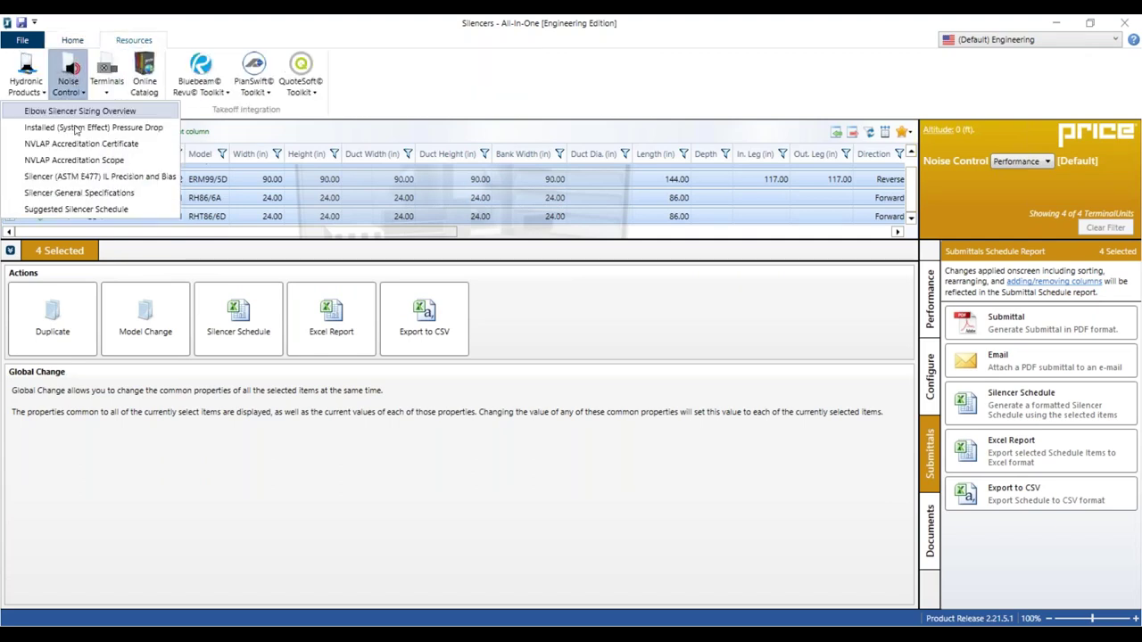
left_click(98, 195)
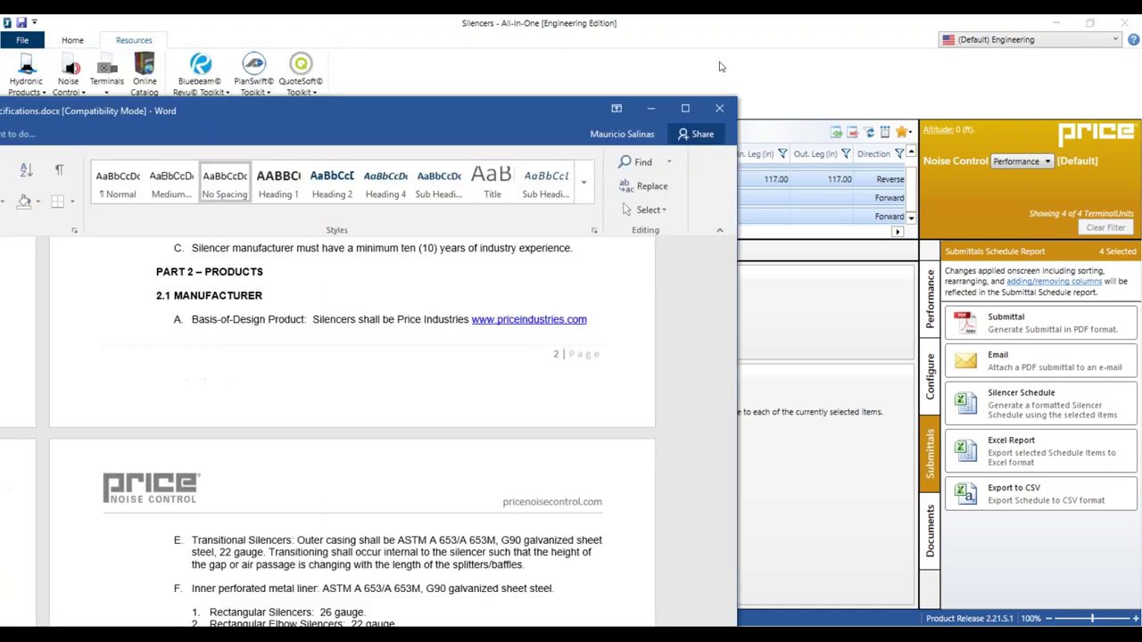
scroll(451, 235, "up", 5)
scroll(450, 235, "up", 10)
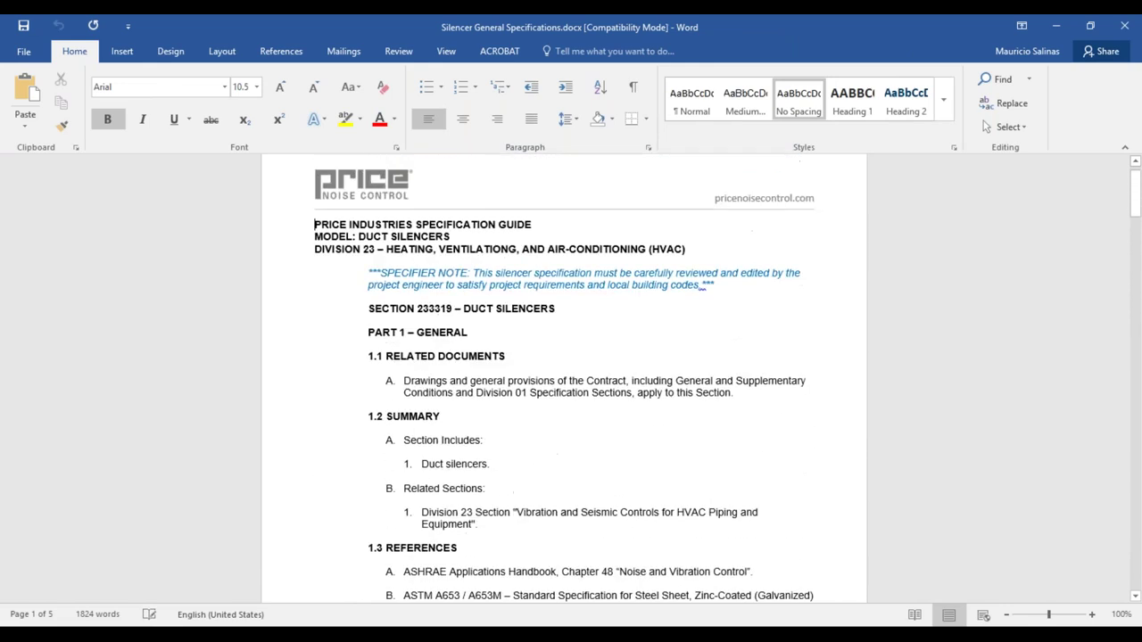
scroll(440, 221, "down", 4)
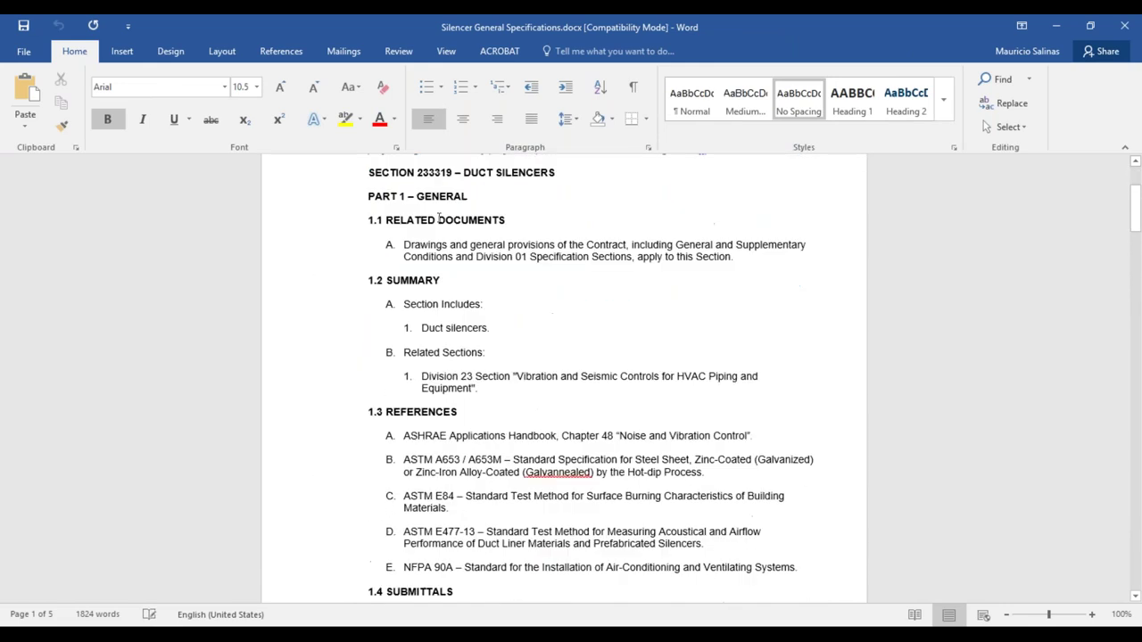
scroll(437, 216, "up", 4)
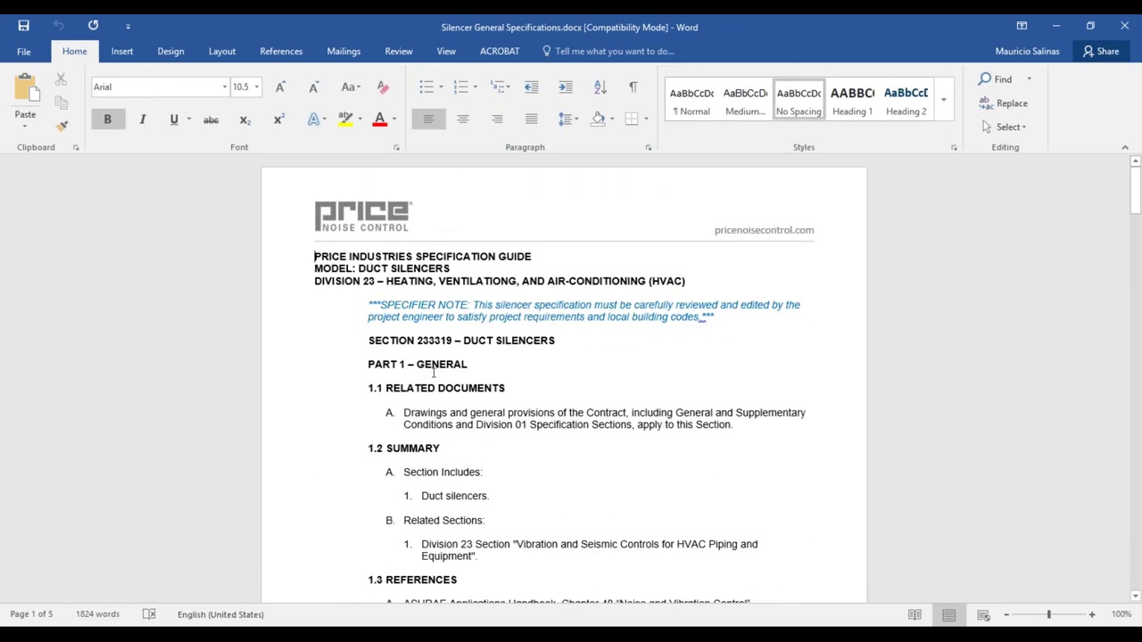
left_click_drag(390, 334, 462, 341)
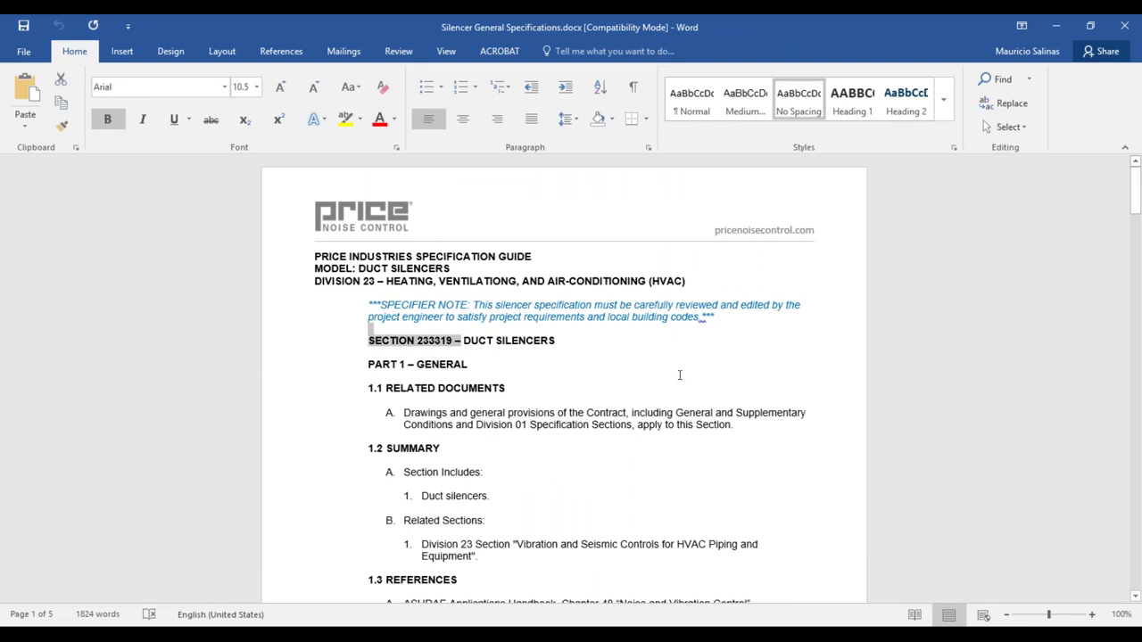
left_click(669, 378)
Review the related documents, summary and references sections of the silencer specification
scroll(505, 295, "down", 10)
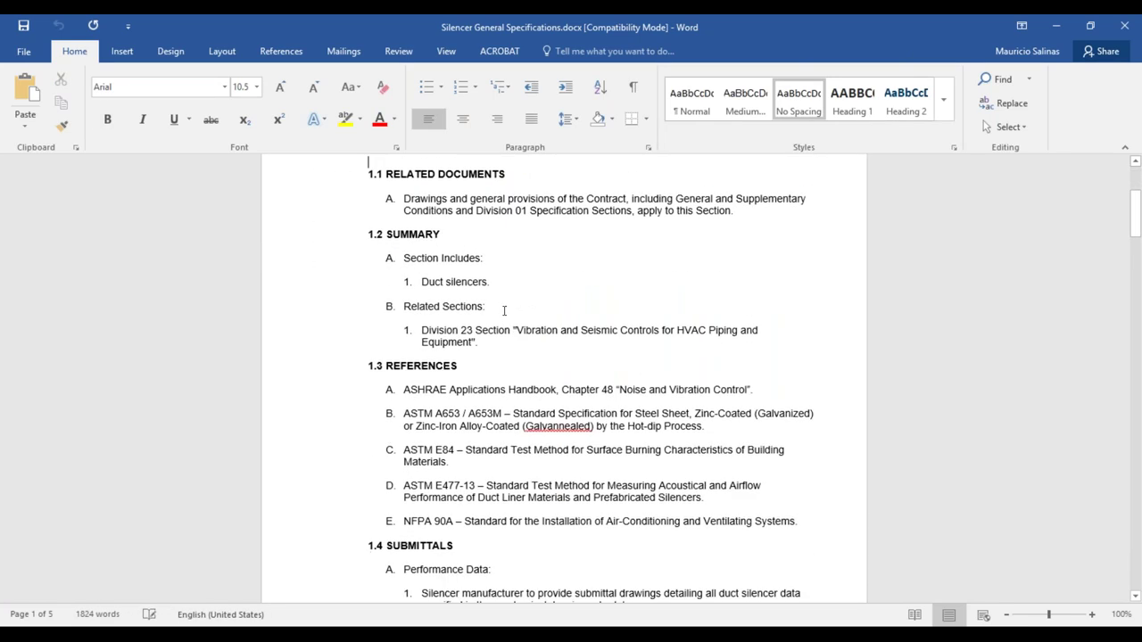
scroll(458, 305, "up", 2)
left_click_drag(371, 235, 705, 427)
left_click(622, 411)
Read the submittals and products parts of the specification, including the casing gauges for circular silencers and the perforated liner requirements
scroll(616, 410, "down", 16)
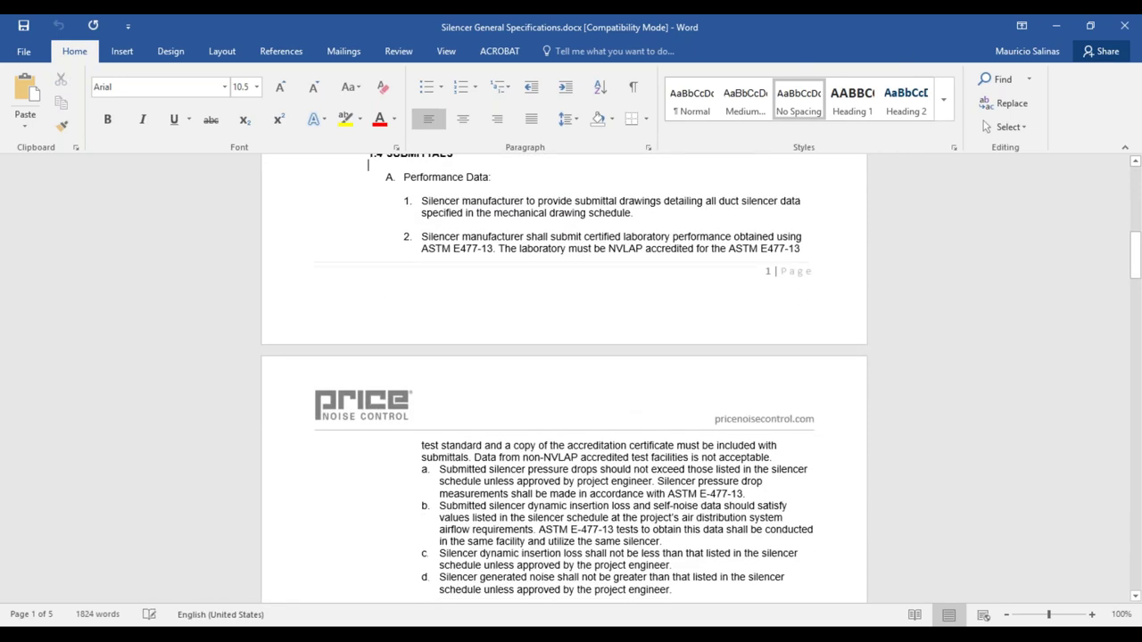
scroll(606, 409, "down", 12)
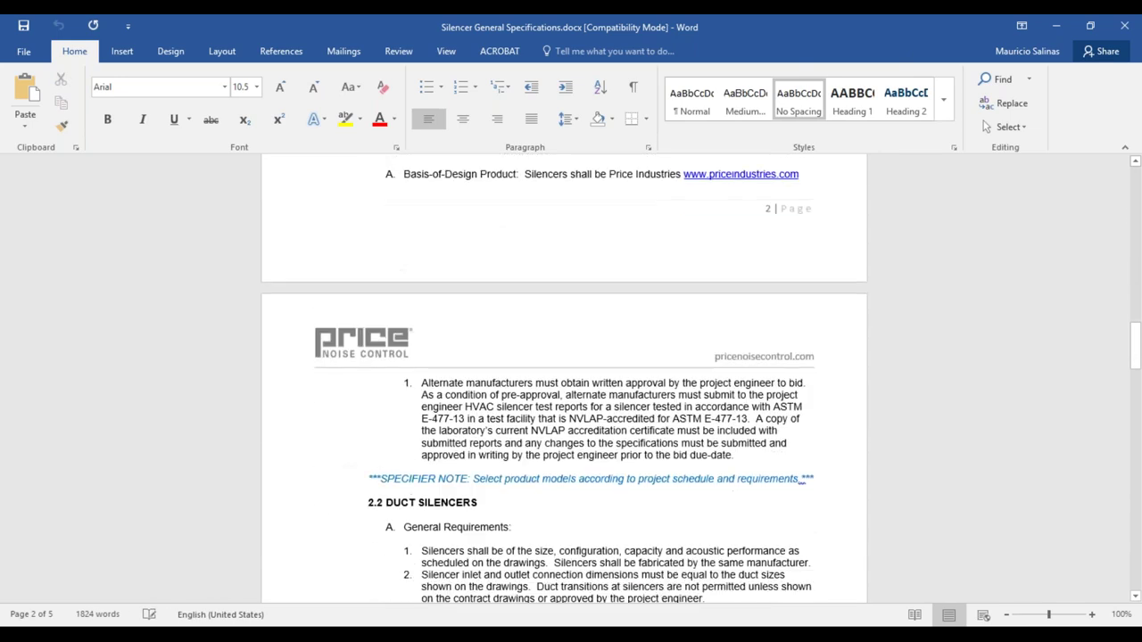
scroll(558, 367, "down", 8)
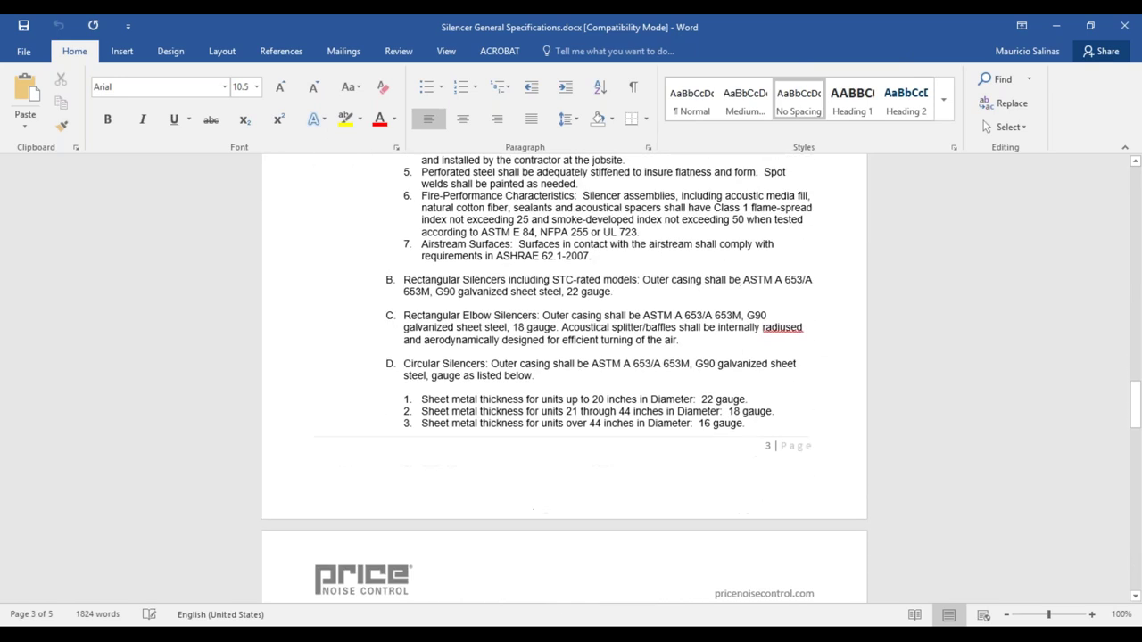
left_click_drag(750, 390, 644, 401)
left_click(740, 401)
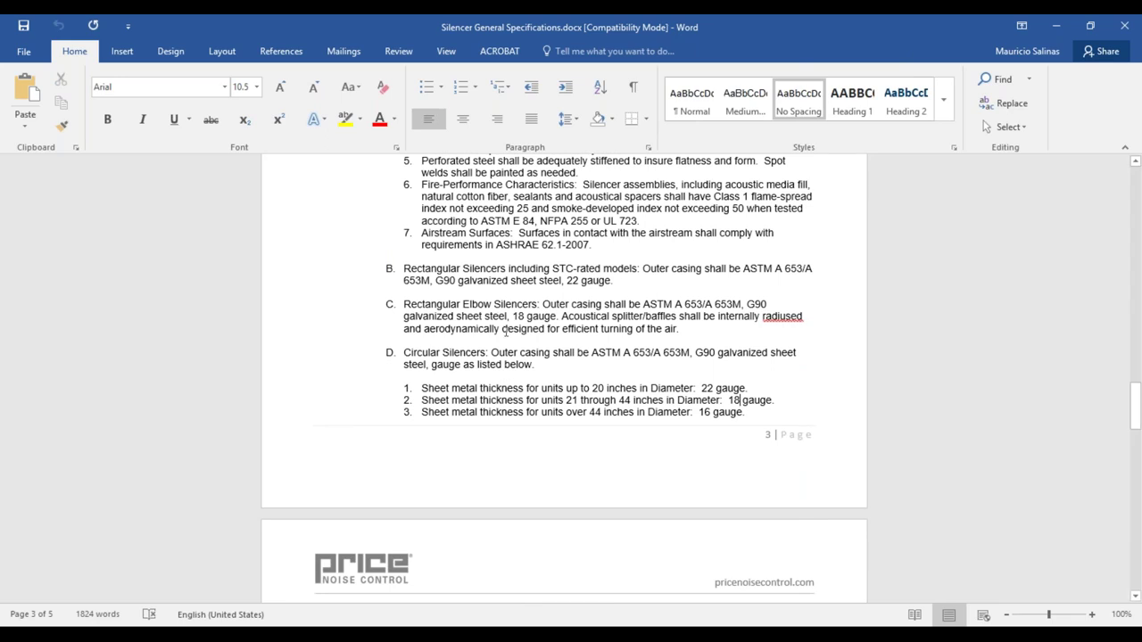
scroll(703, 393, "down", 8)
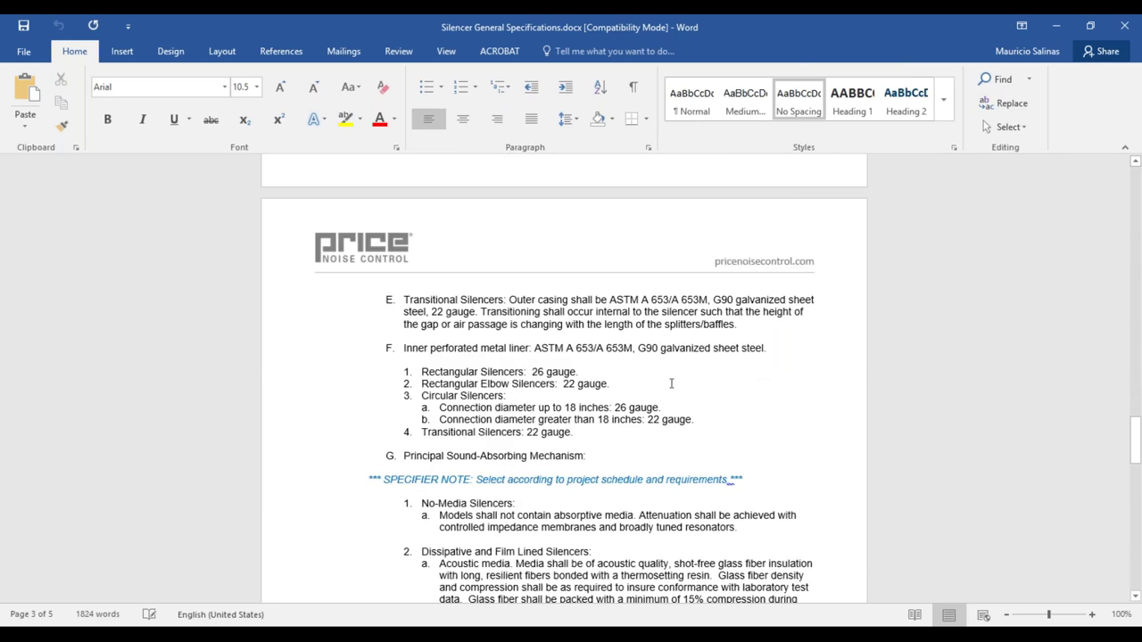
Review the alternate manufacturer test-report clause and the duct silencer general requirements in the specification, and close the document
scroll(683, 384, "down", 1)
scroll(683, 383, "up", 13)
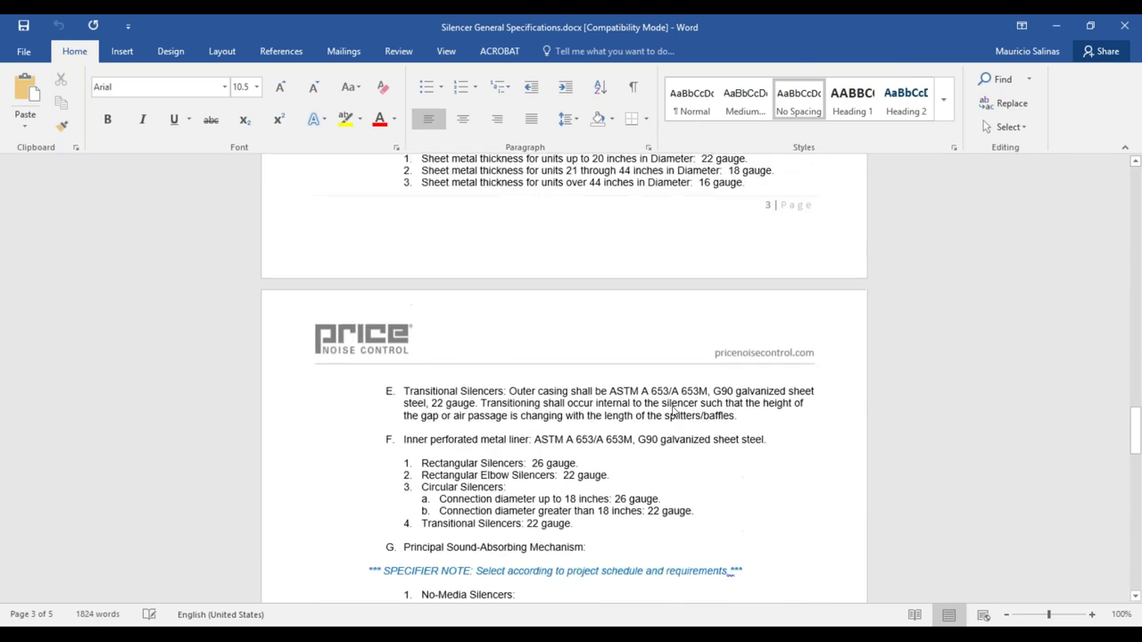
scroll(678, 399, "up", 3)
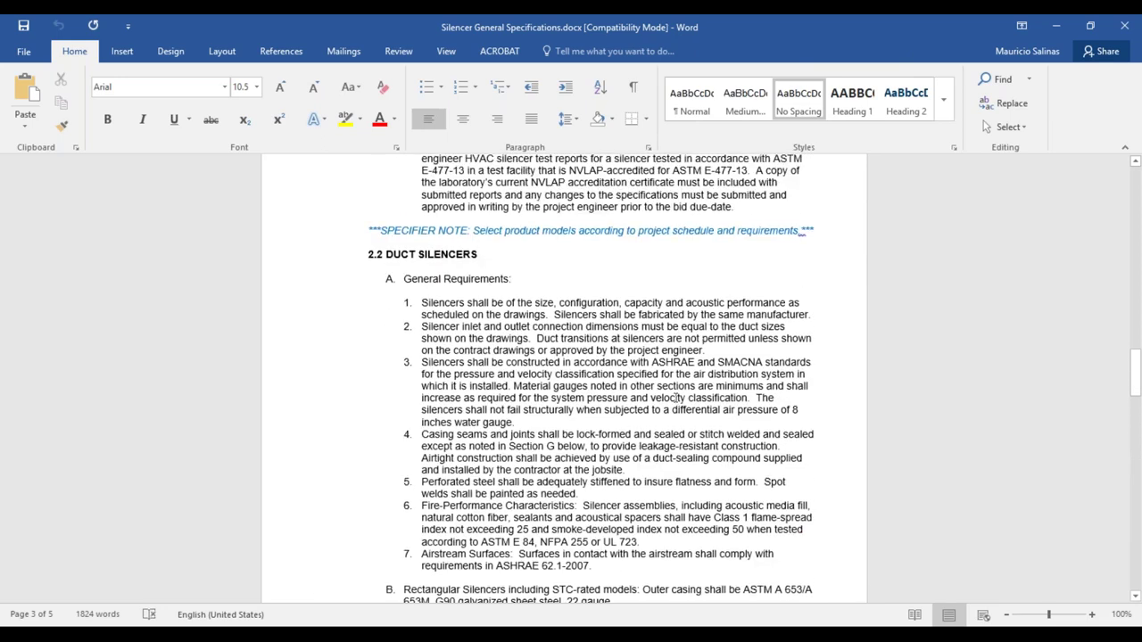
scroll(676, 398, "up", 2)
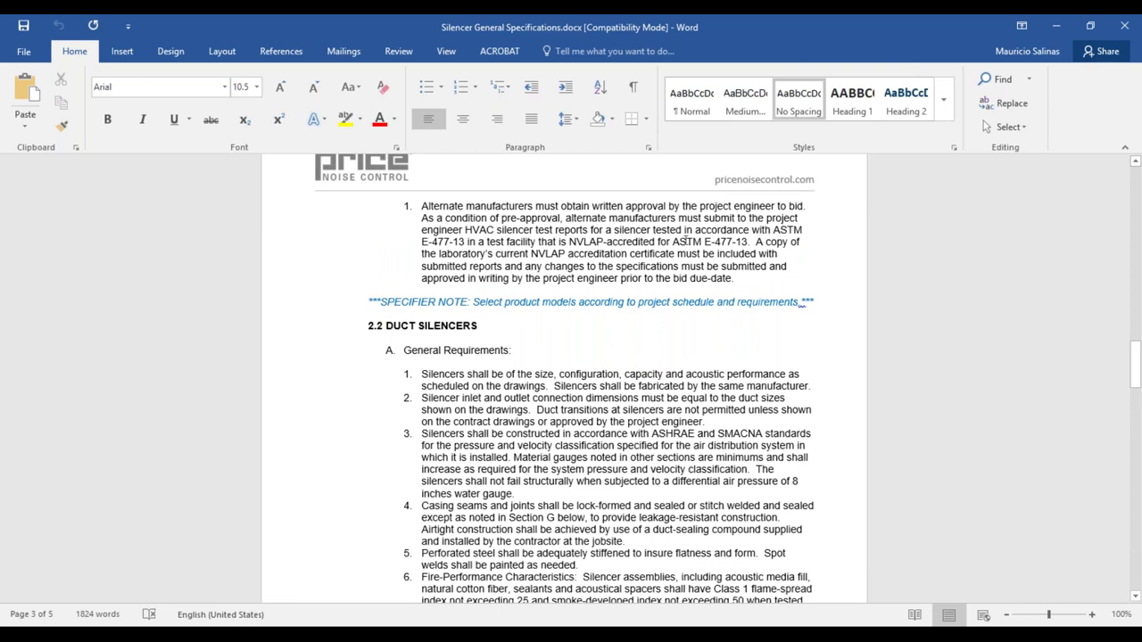
left_click_drag(674, 242, 756, 242)
left_click(729, 309)
scroll(729, 308, "down", 20)
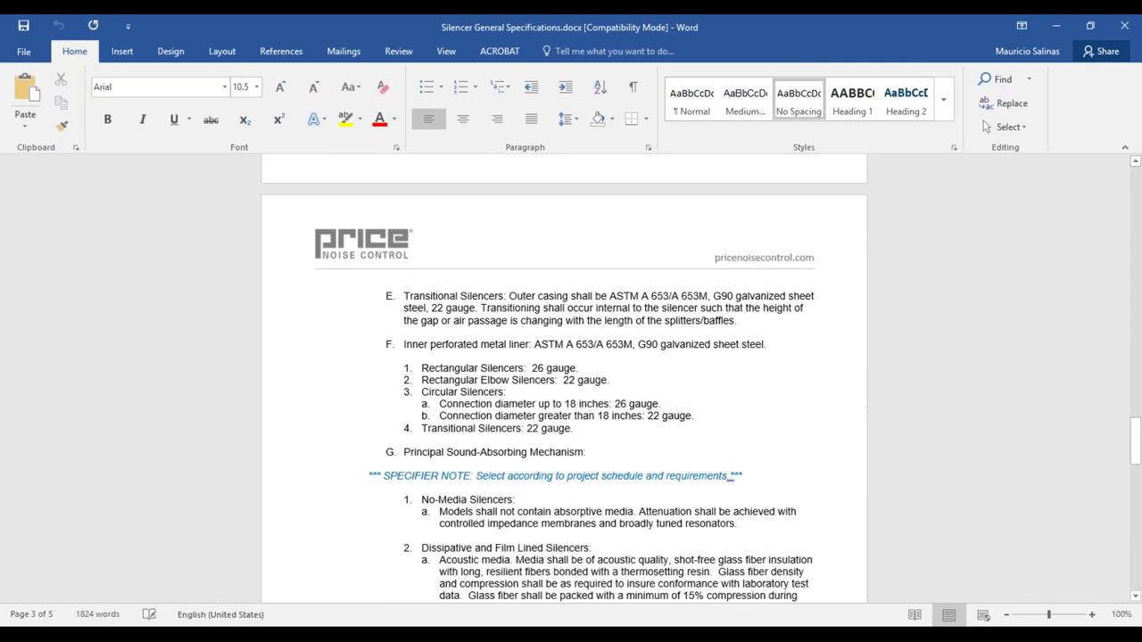
left_click(1135, 29)
left_click(238, 318)
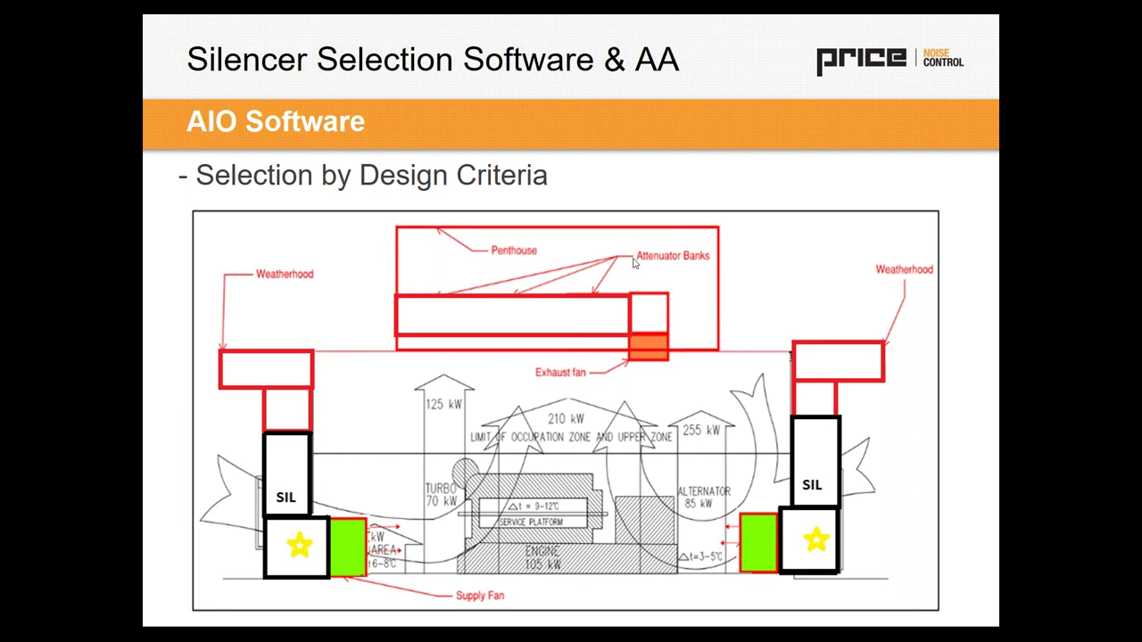
Switch to Price All-In-One and start a Noise Control search for the CS circular silencer
key("alt+Tab")
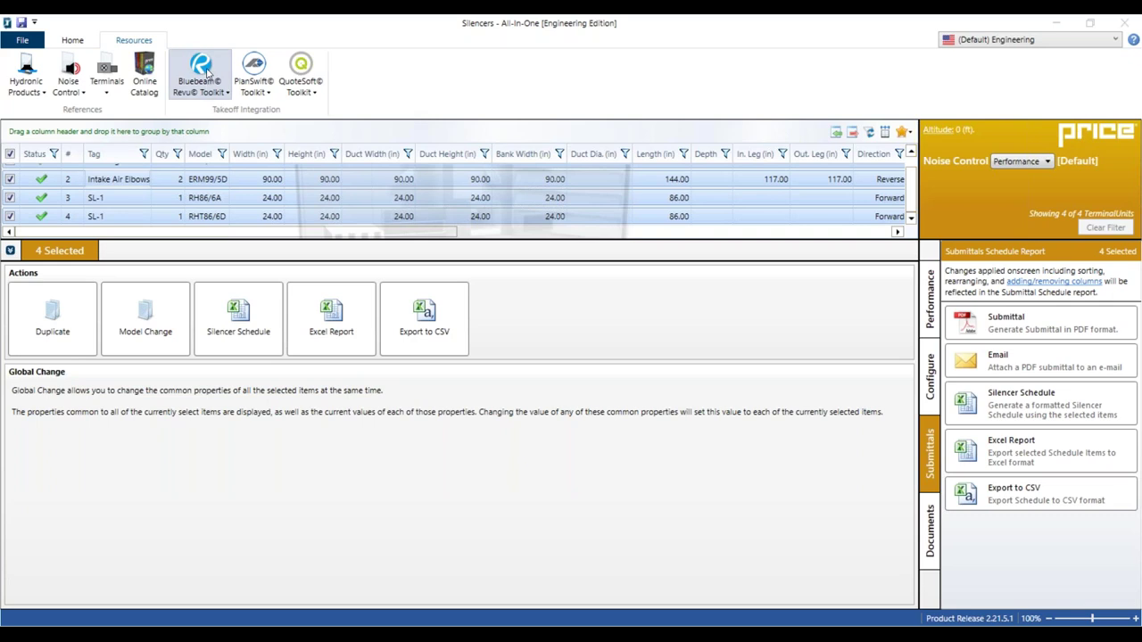
left_click(73, 41)
left_click(251, 61)
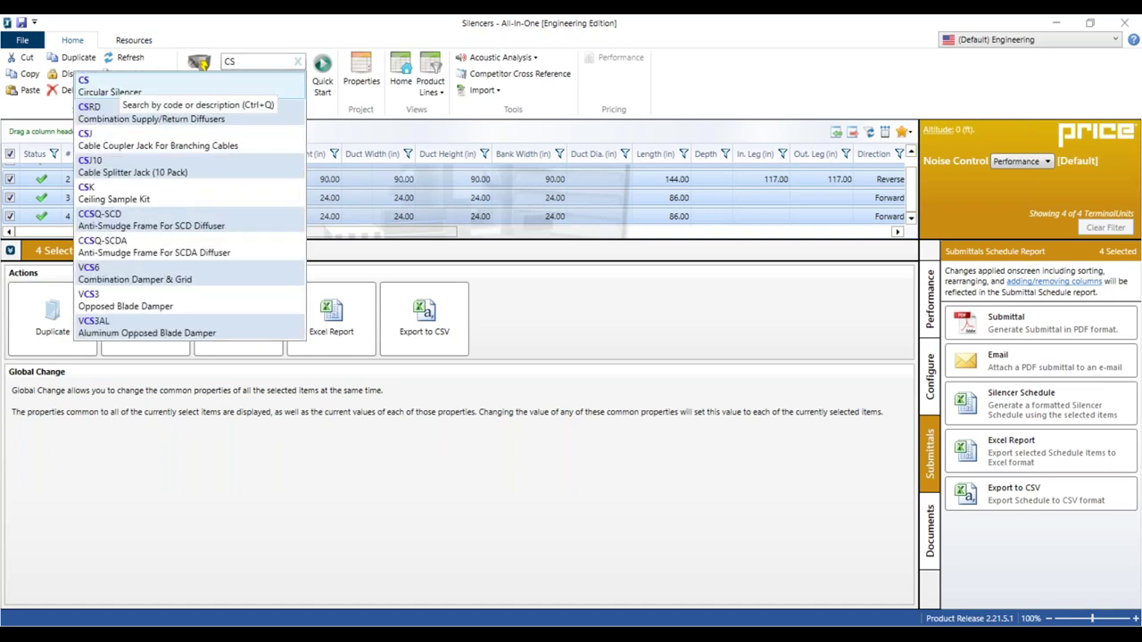
key("Return")
Set the circular silencer's casing to Any and its duct diameter to 24 in
left_click(139, 327)
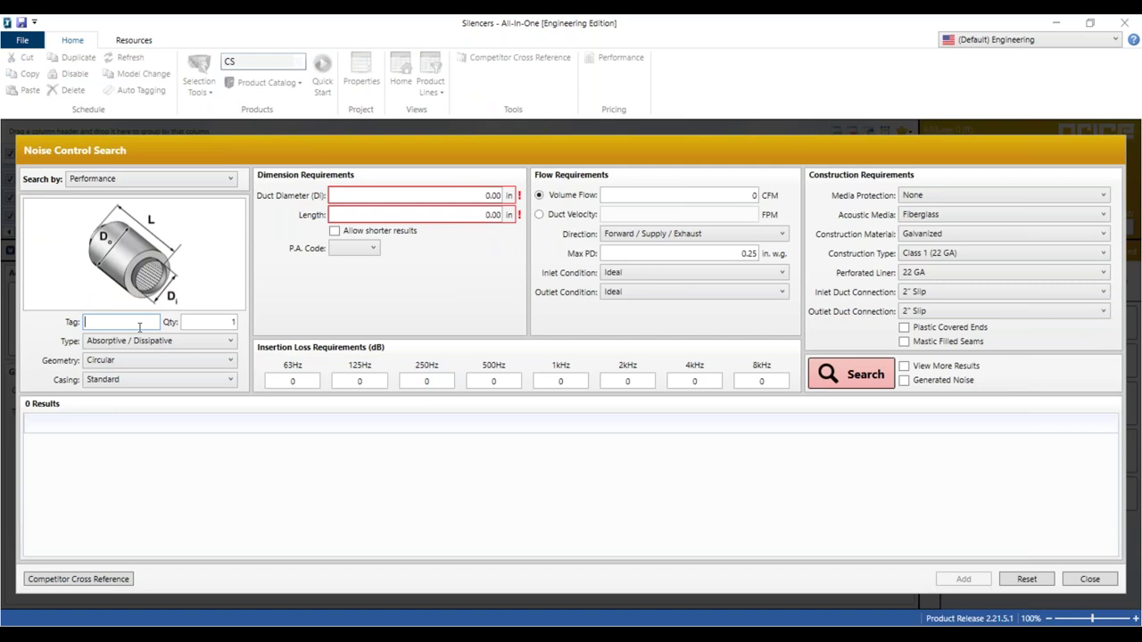
type("24")
key("Tab")
left_click(134, 384)
left_click(125, 421)
left_click(494, 194)
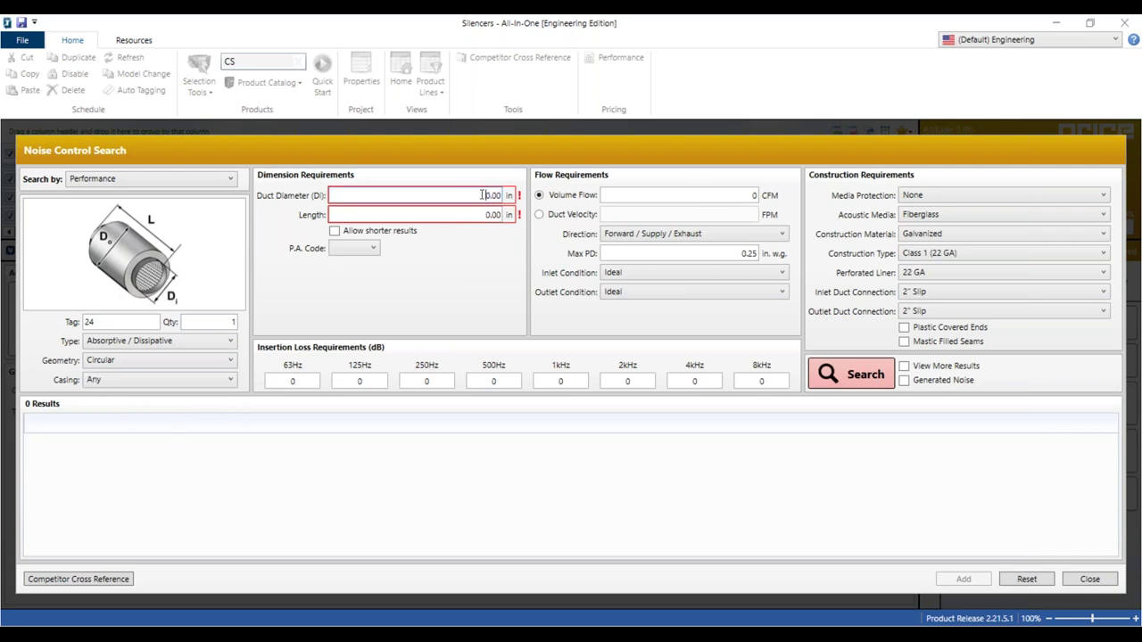
type("24")
key("Tab")
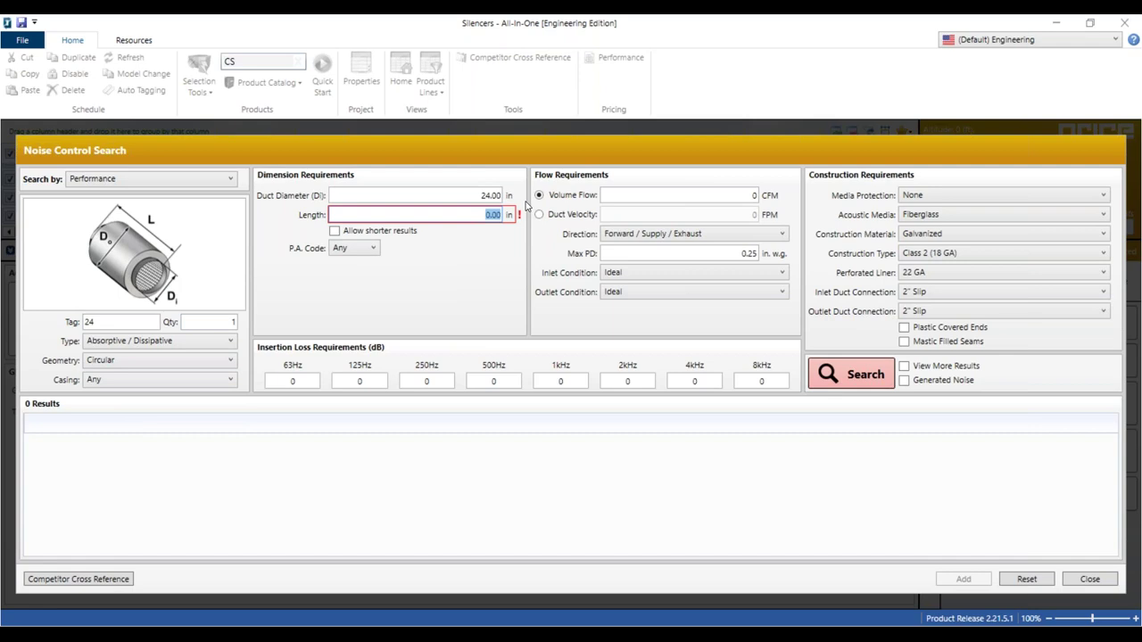
Tag the silencer as EXHAUST and set its length to 120 in
left_click(107, 320)
type("EXHAUST")
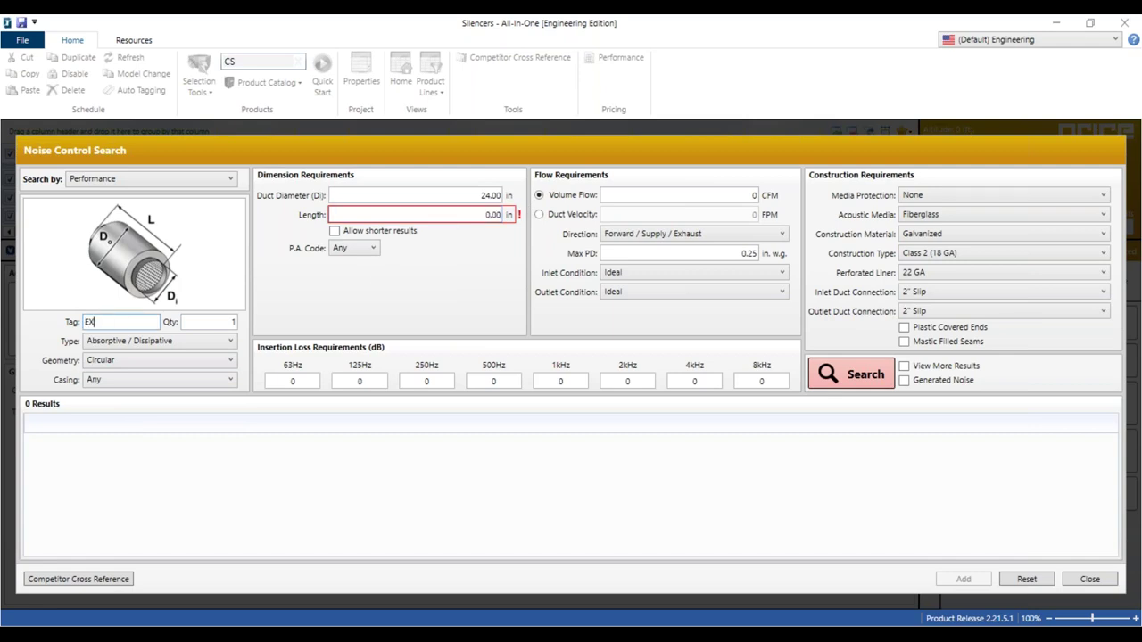
key("Tab")
key("Tab")
left_click(482, 214)
type("120")
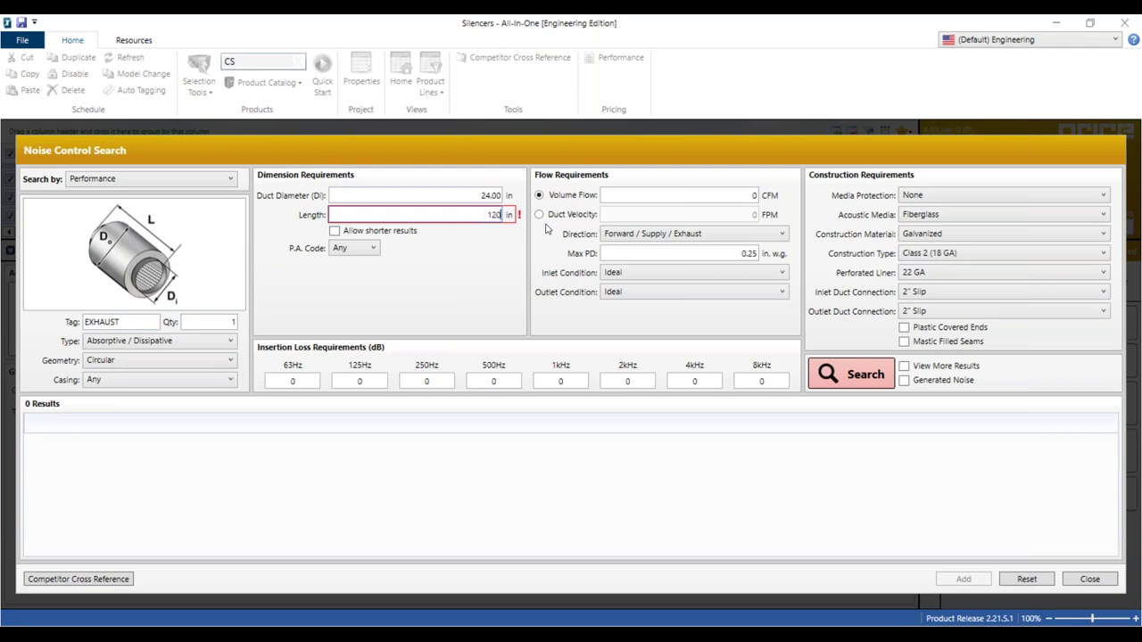
key("Tab")
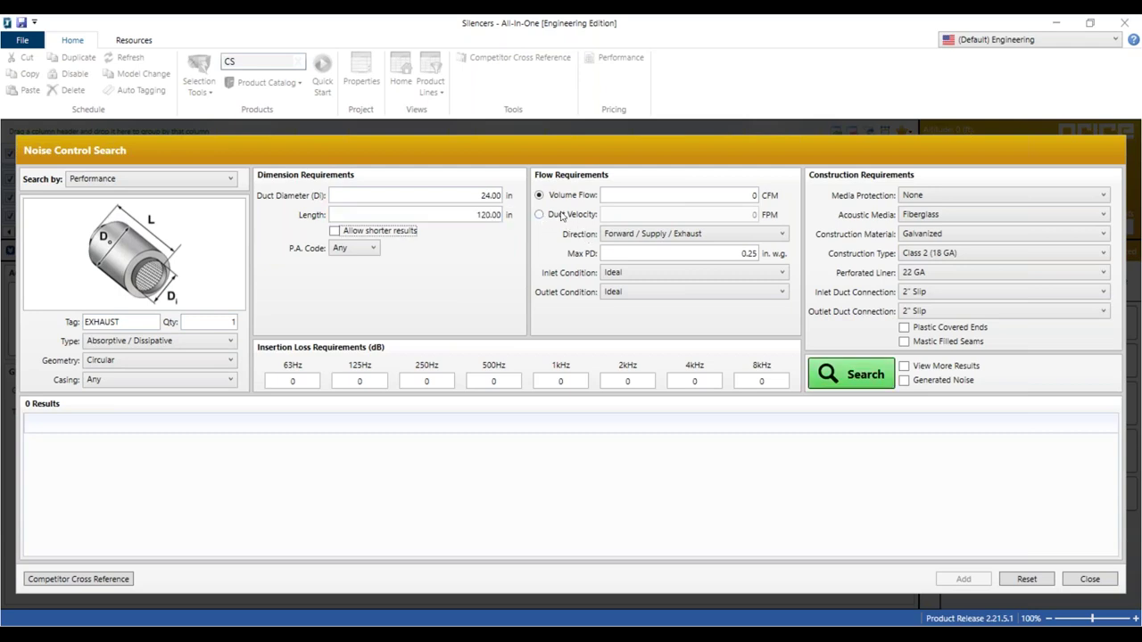
Define the flow by a duct velocity of 3000 FPM, with a Fan inlet condition and an Abrupt Plenum outlet condition
left_click(555, 214)
left_click(750, 214)
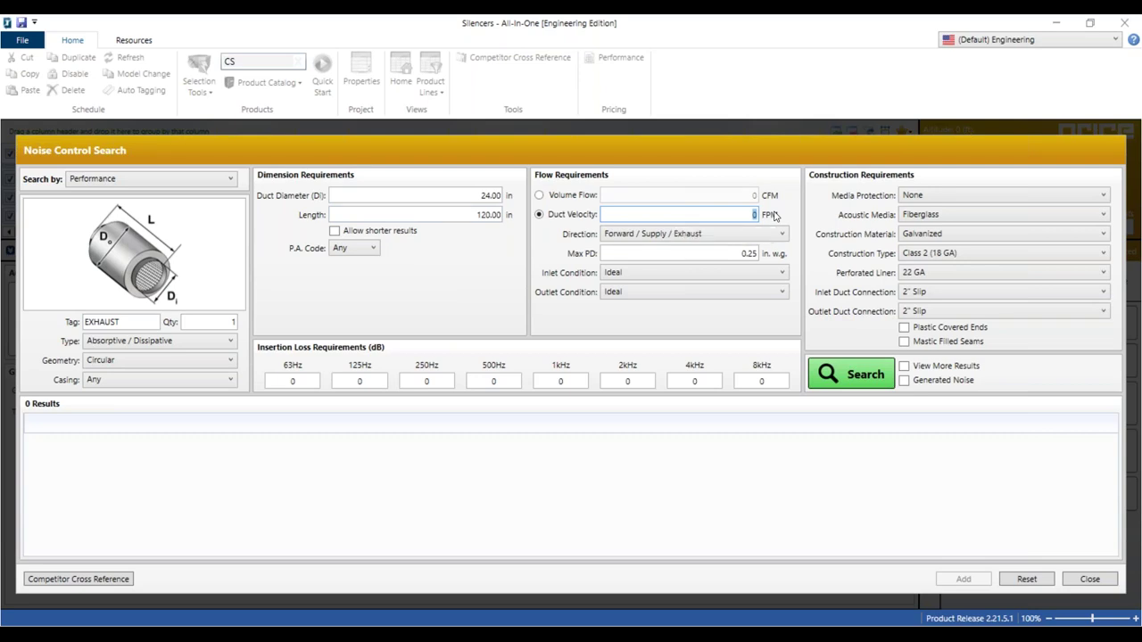
type("3000")
key("Tab")
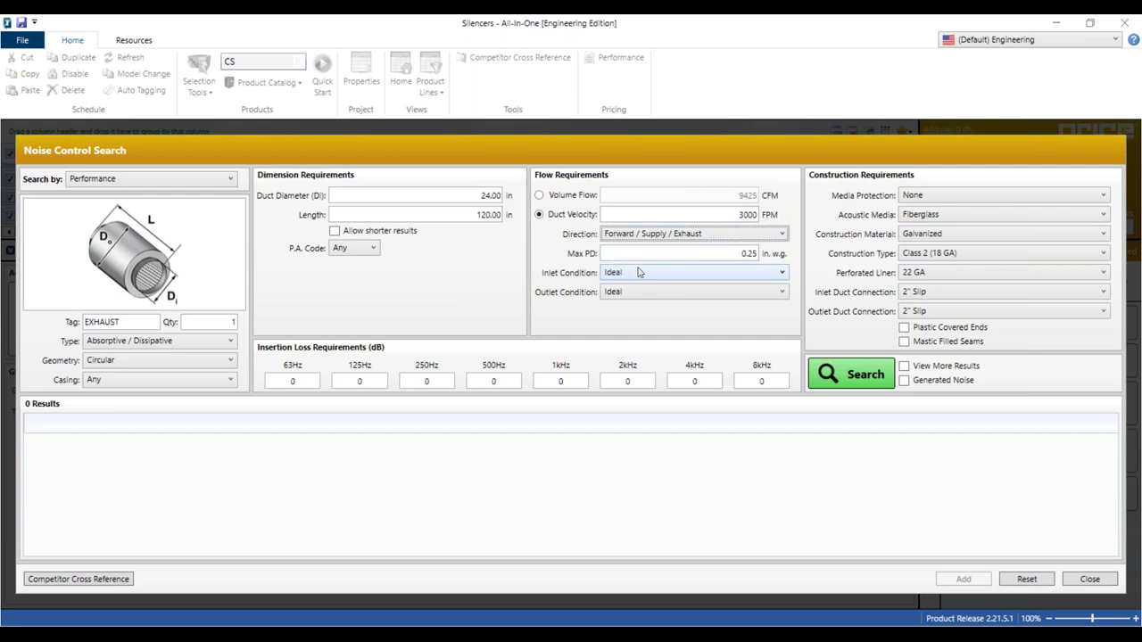
left_click(640, 273)
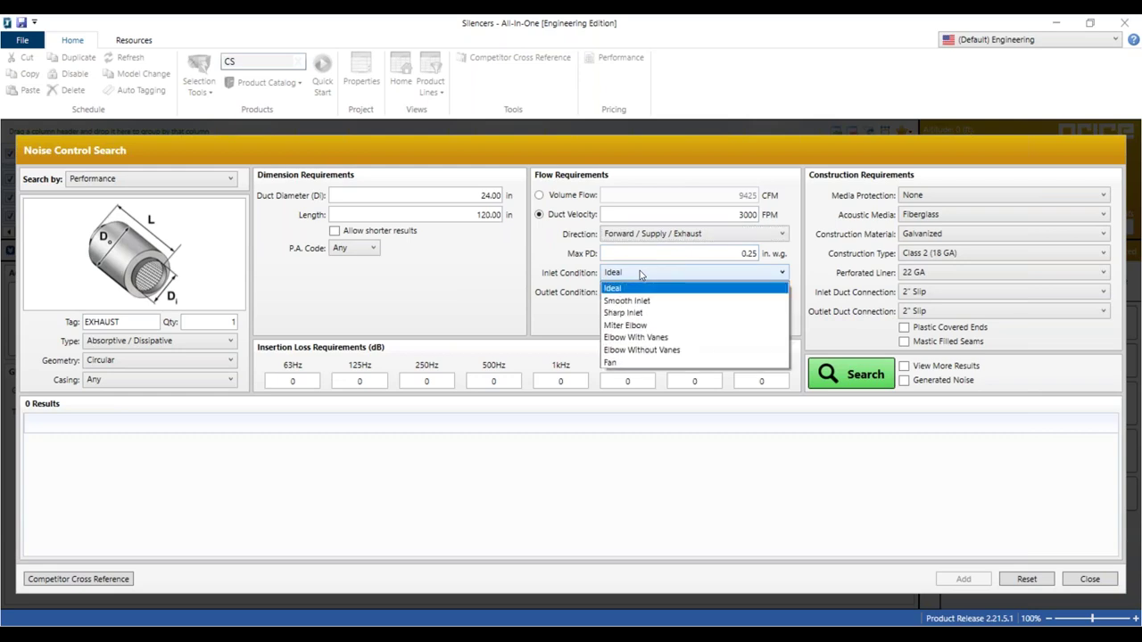
left_click(625, 362)
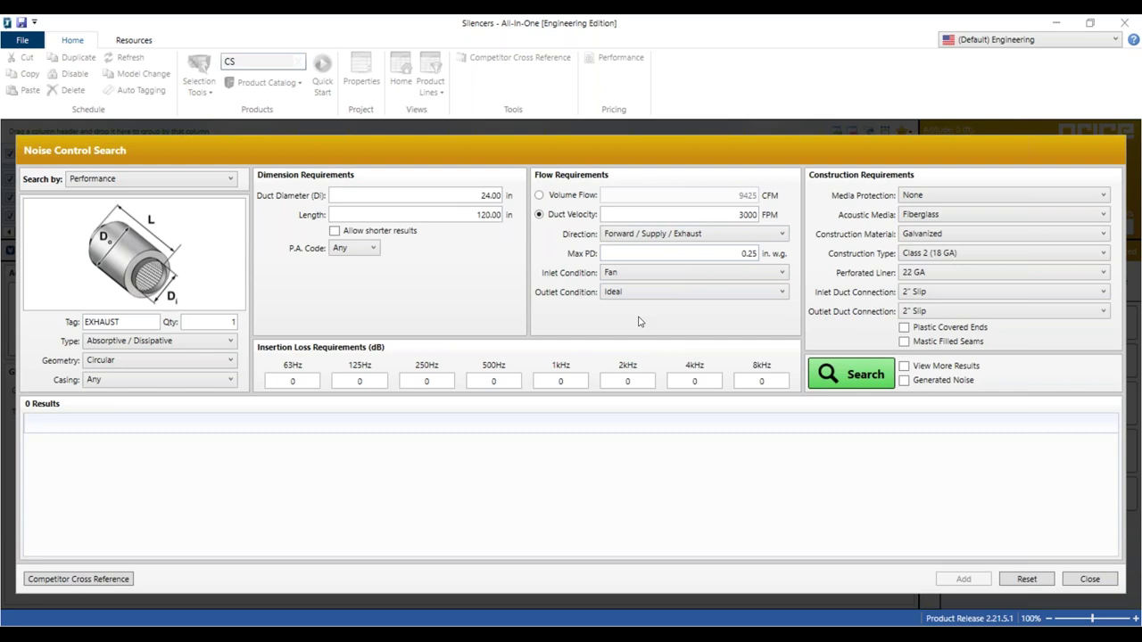
left_click(648, 293)
left_click(643, 372)
Change the silencer type to Film Lined with Polymer Film Bagged media protection
left_click(153, 345)
left_click(114, 370)
left_click(1040, 197)
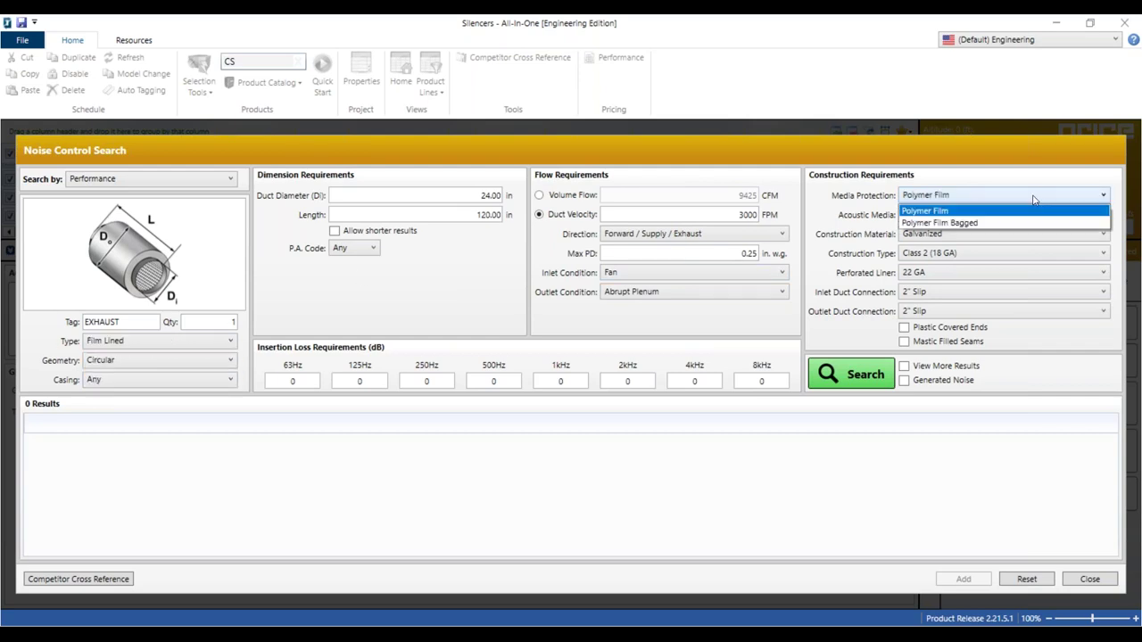
left_click(937, 225)
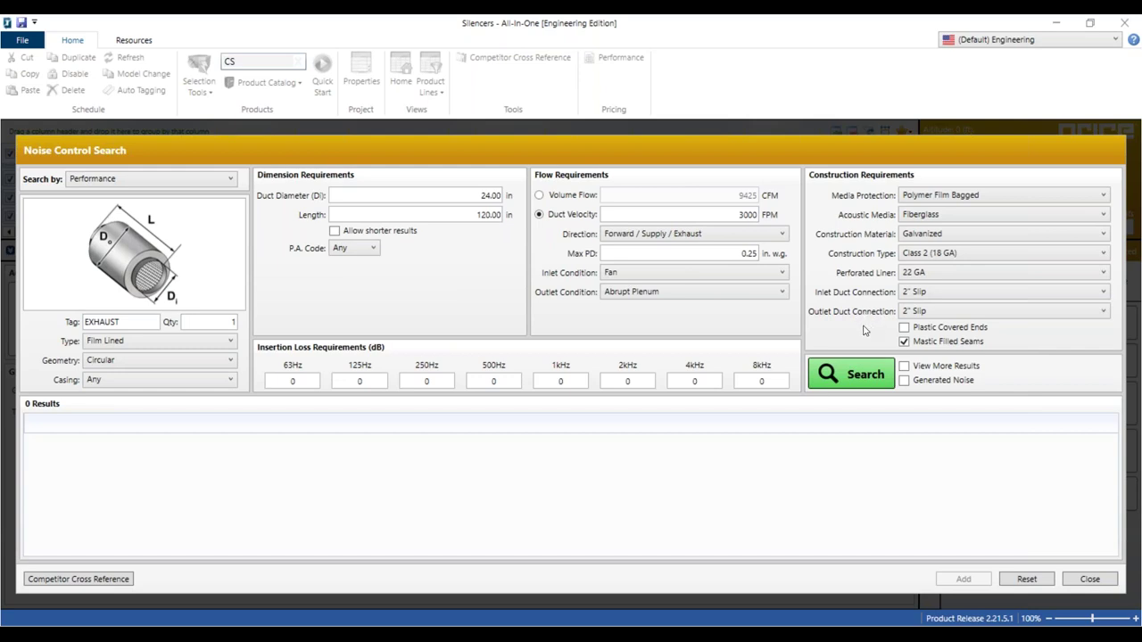
Enable viewing more results and search for silencers that meet the entered requirements
left_click(904, 367)
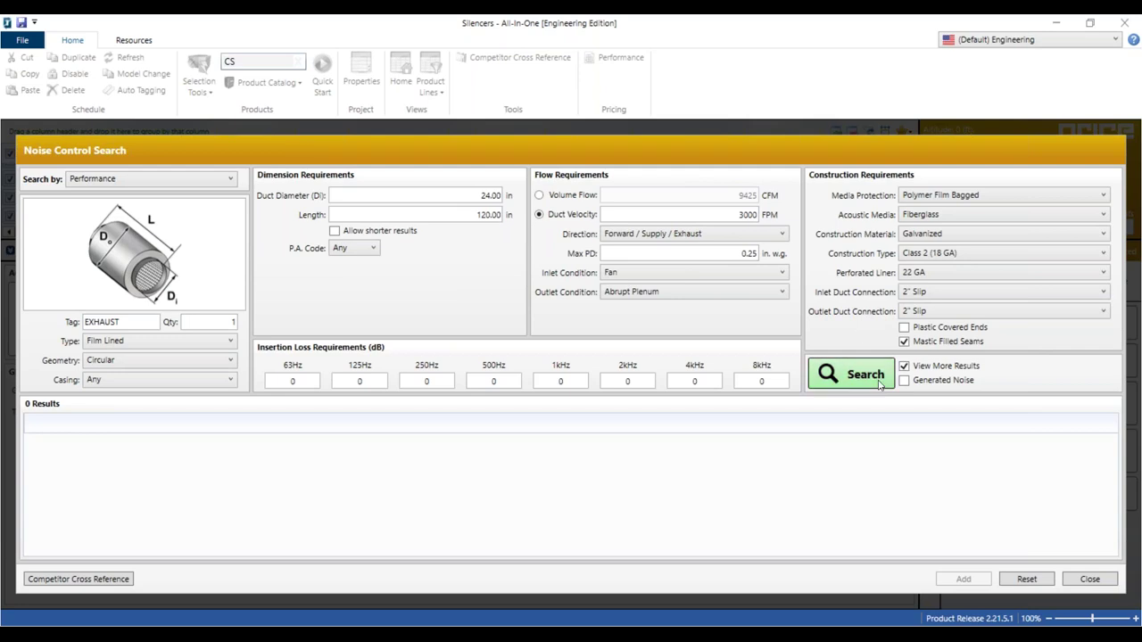
left_click(880, 382)
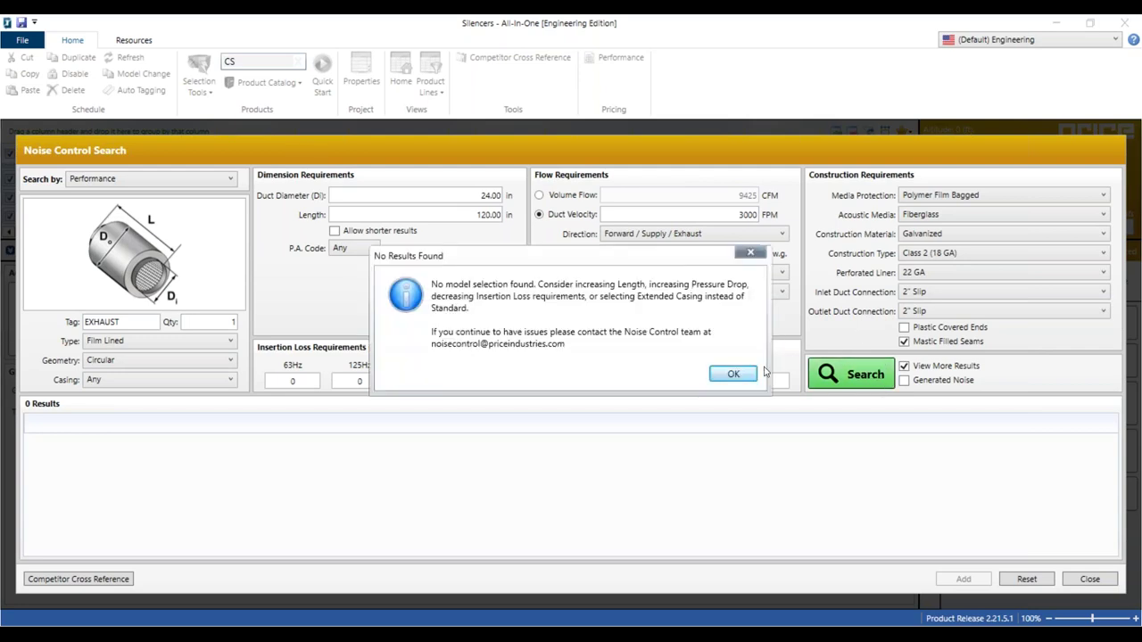
left_click(731, 376)
Raise the maximum pressure drop to 0.50 in. w.g
left_click(743, 254)
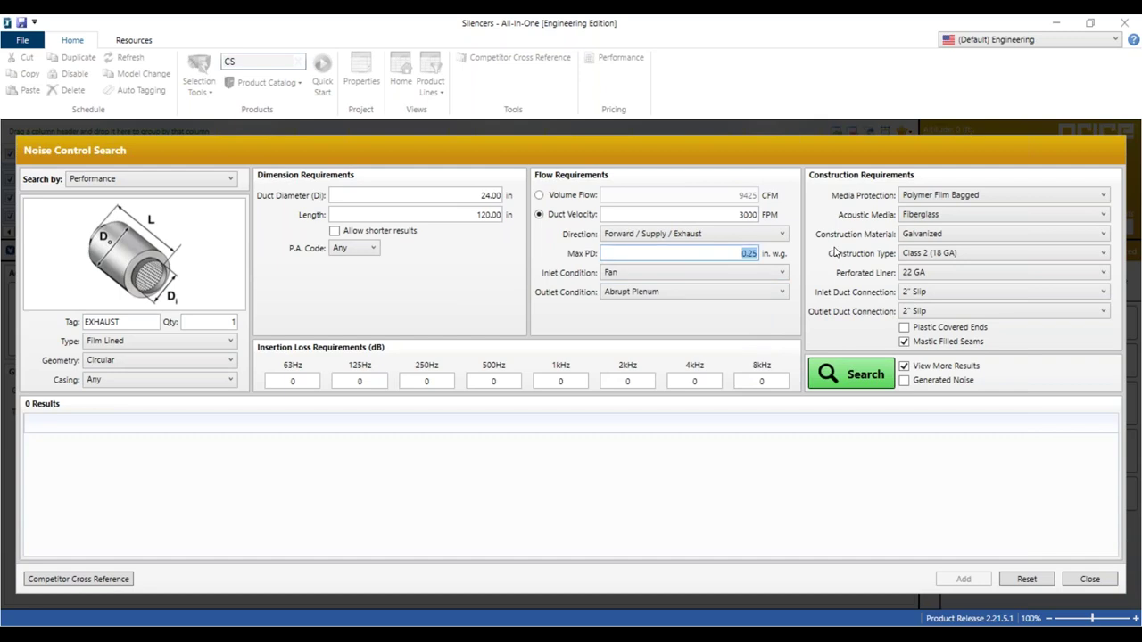
type("0.40")
double_click(752, 254)
type("5")
type(".5")
Rerun the search, add the extended-casing CS silencer to the schedule, and close the search
left_click(865, 373)
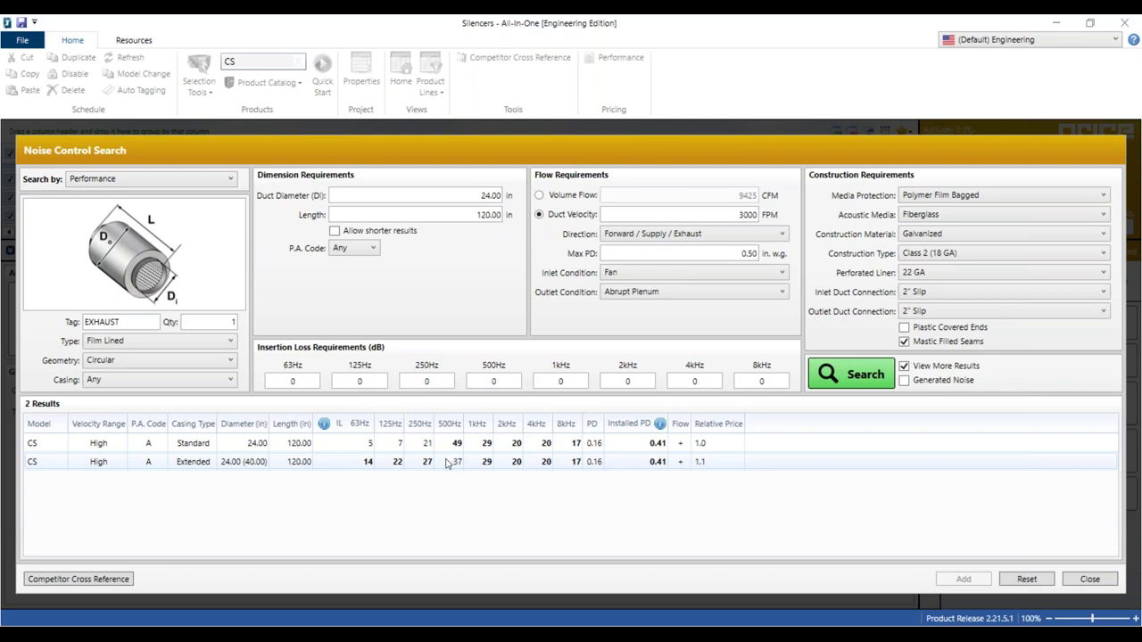
double_click(181, 467)
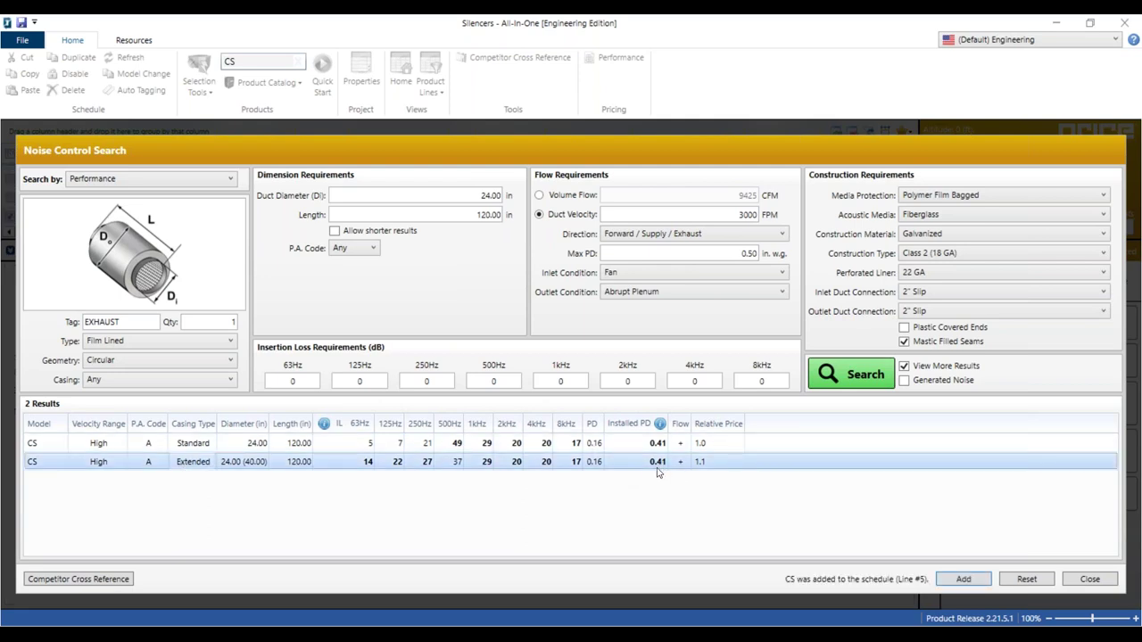
left_click(1085, 580)
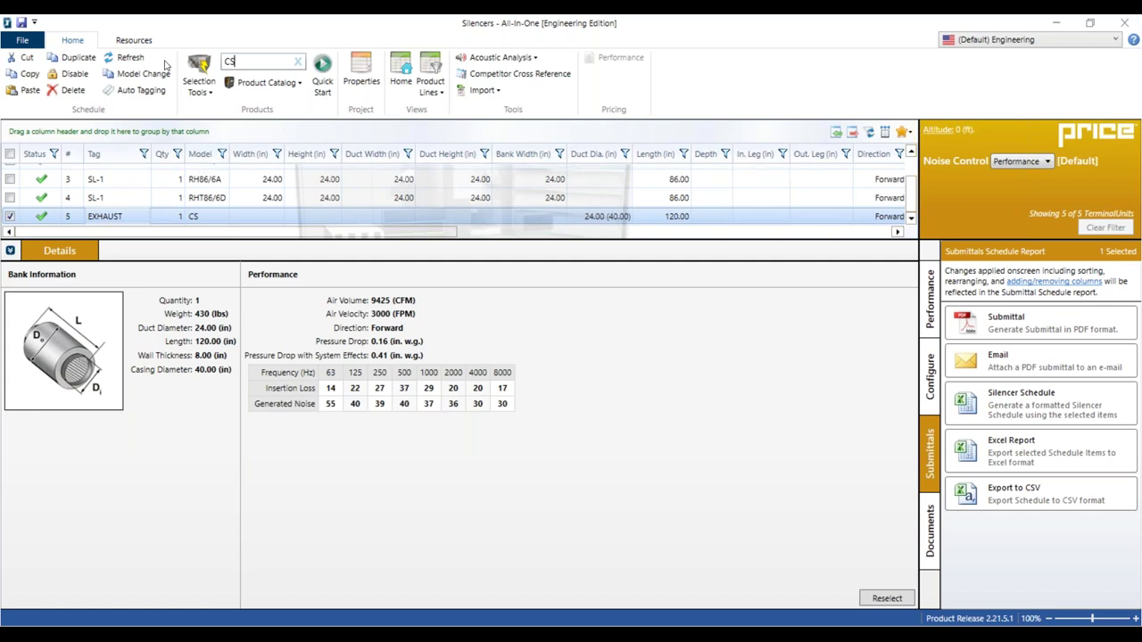
Open the ASTM E477 insertion loss precision and bias reference, read its Precision and Bias section, and close the document
left_click(140, 44)
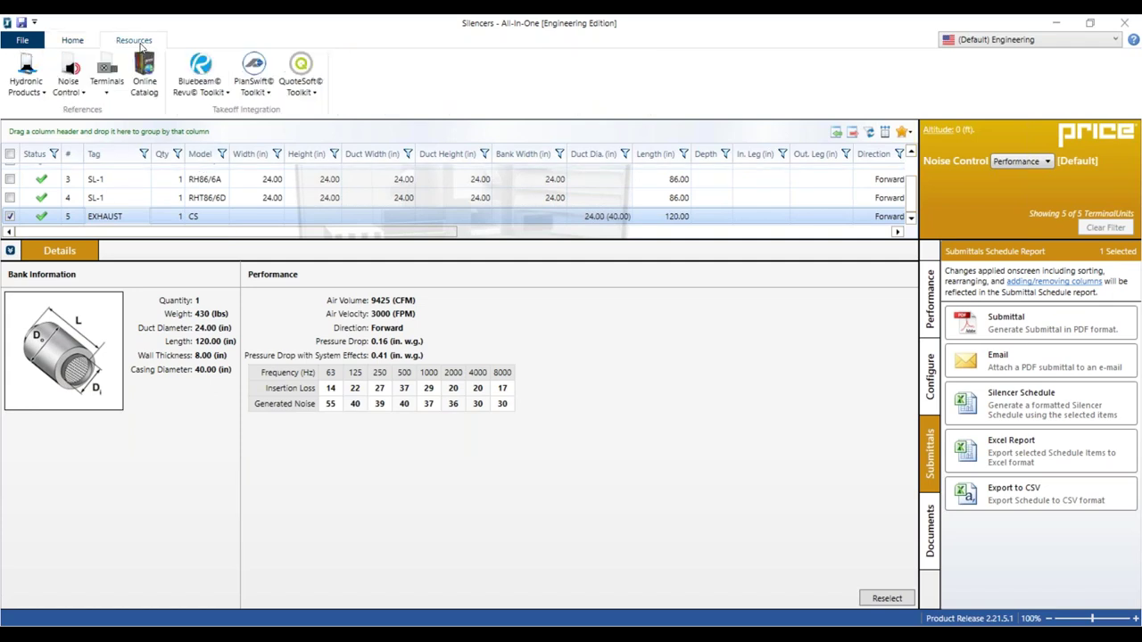
left_click(71, 89)
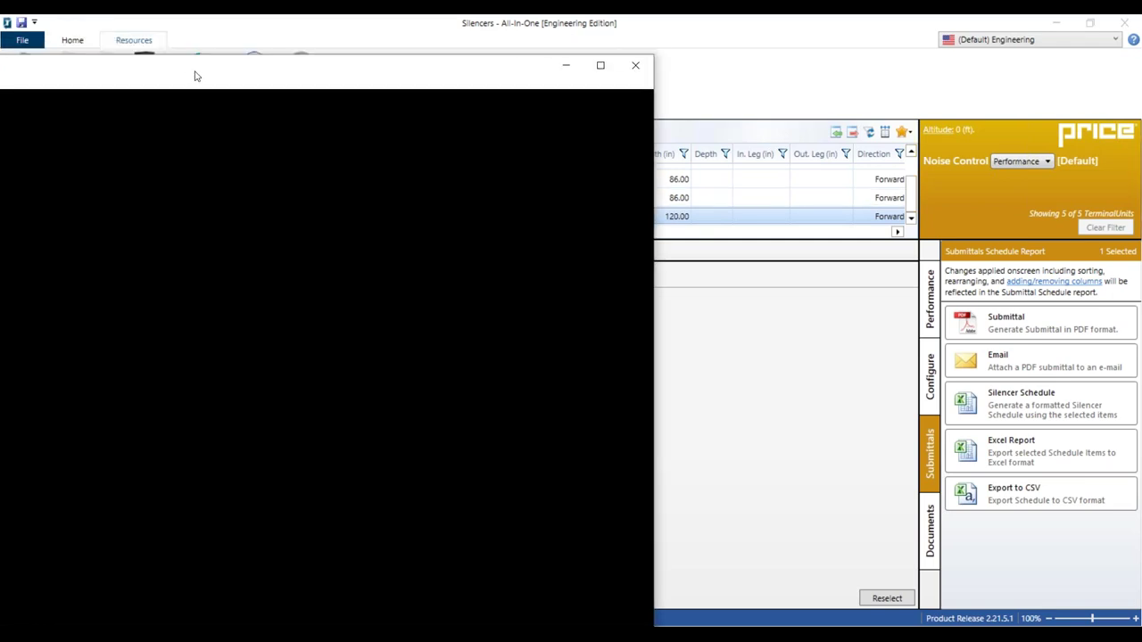
double_click(193, 74)
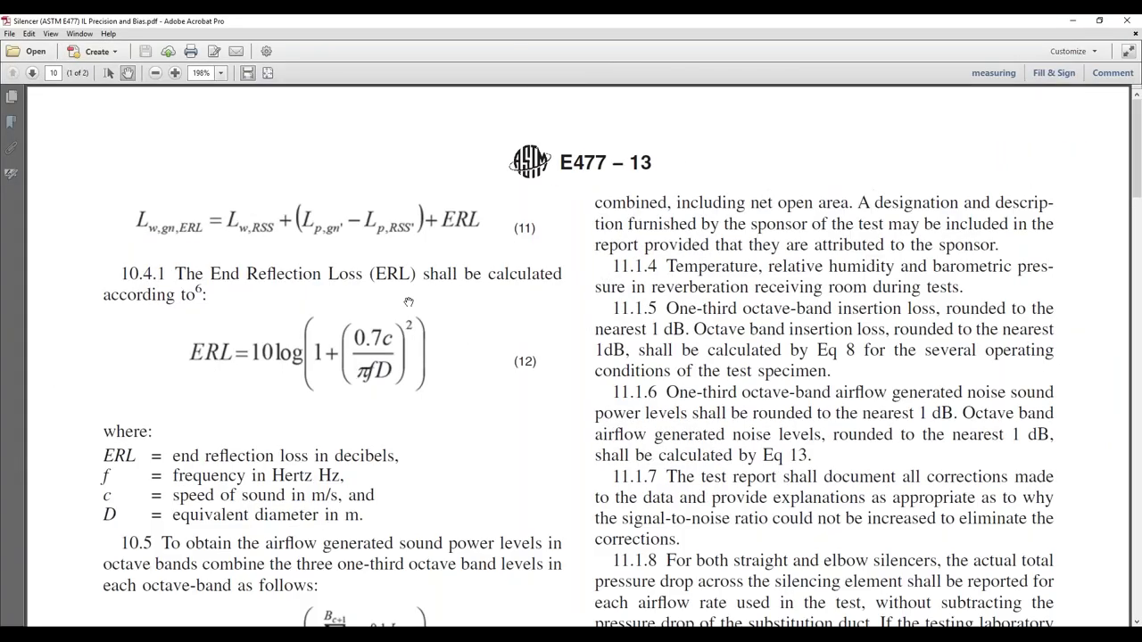
scroll(409, 303, "down", 4)
scroll(416, 330, "down", 5)
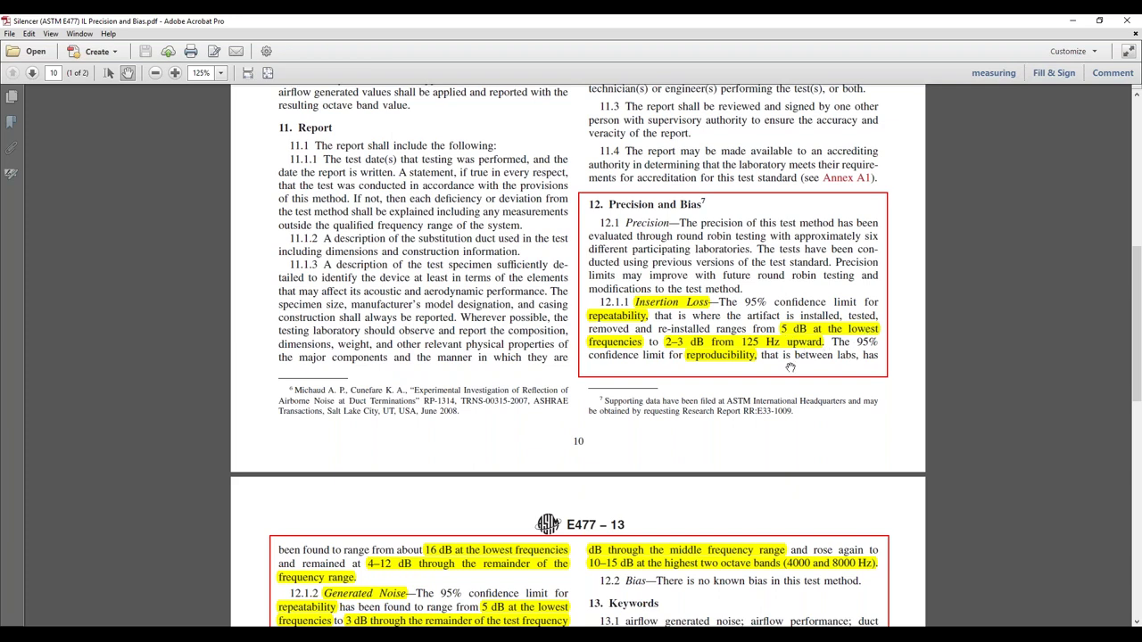
scroll(771, 353, "down", 3)
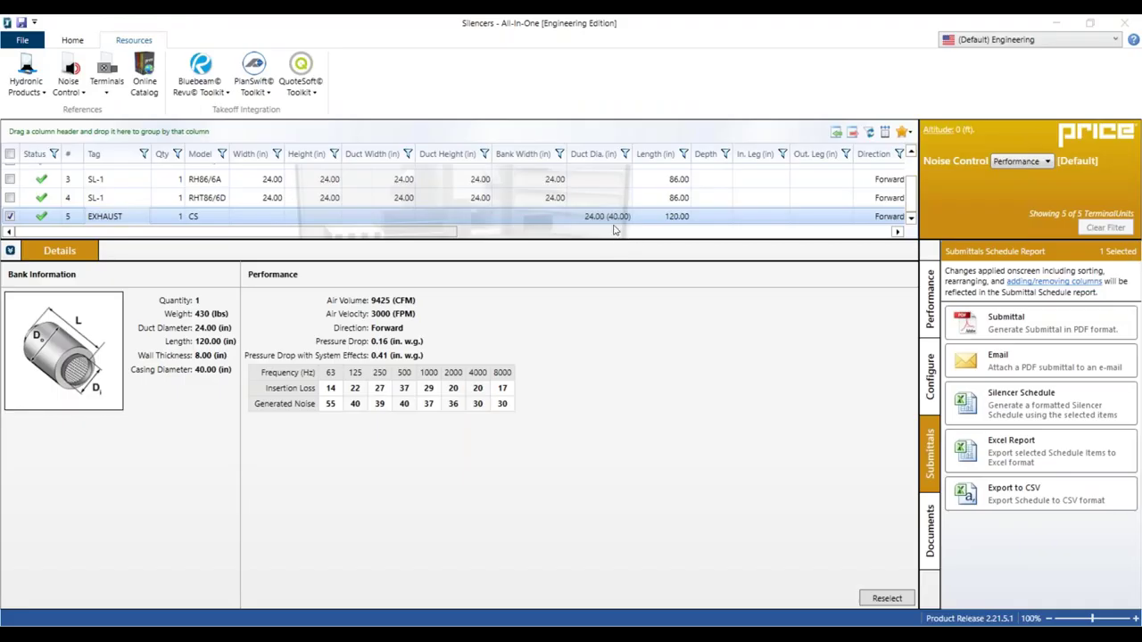
left_click(1127, 22)
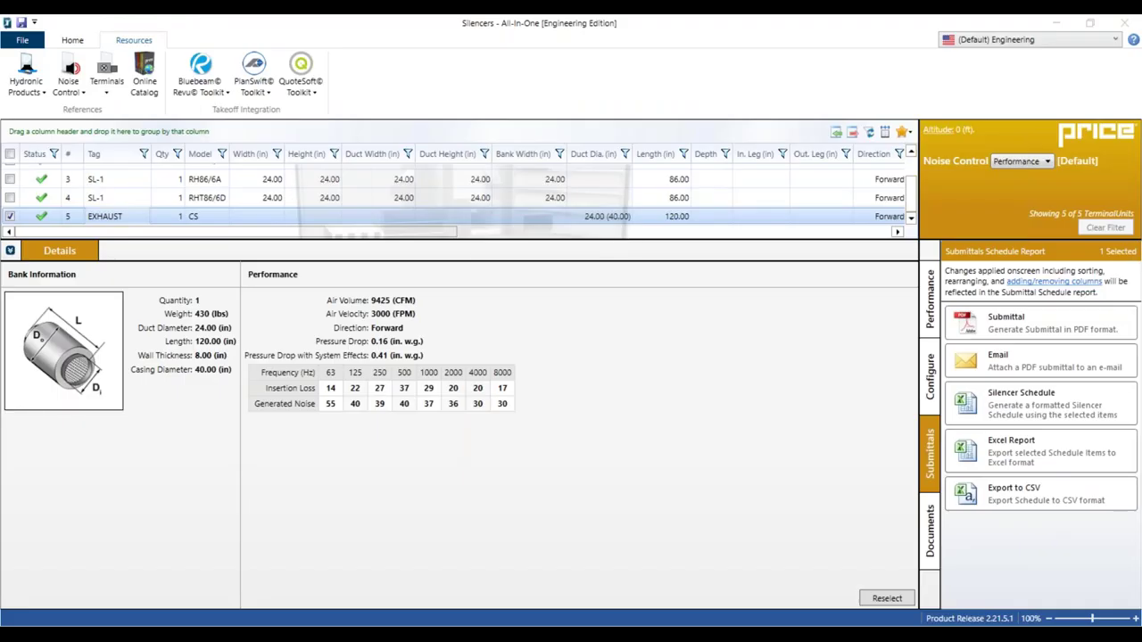
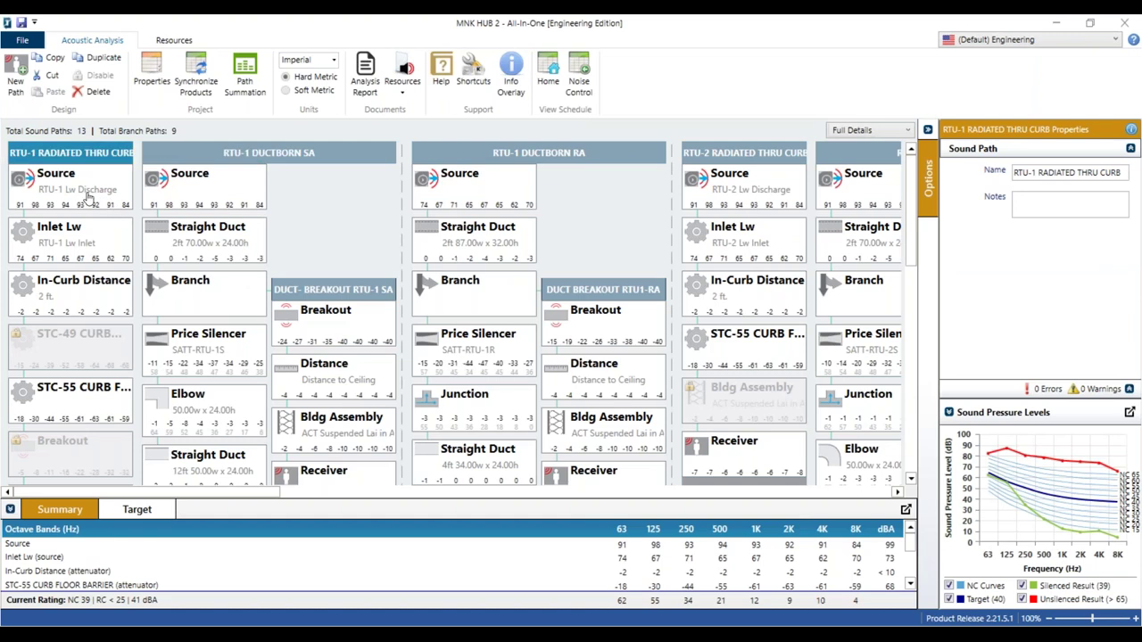
Examine the sound power levels of the discharge source and the Inlet Lw element in the RTU-1 Radiated Thru Curb path
left_click(78, 198)
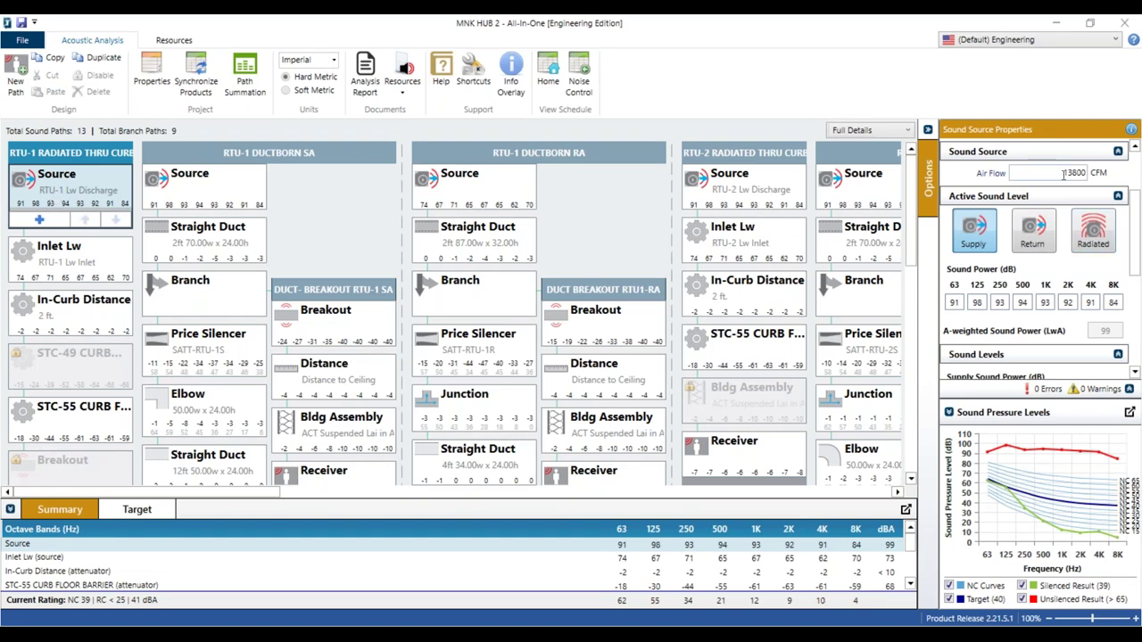
left_click(955, 303)
left_click(97, 259)
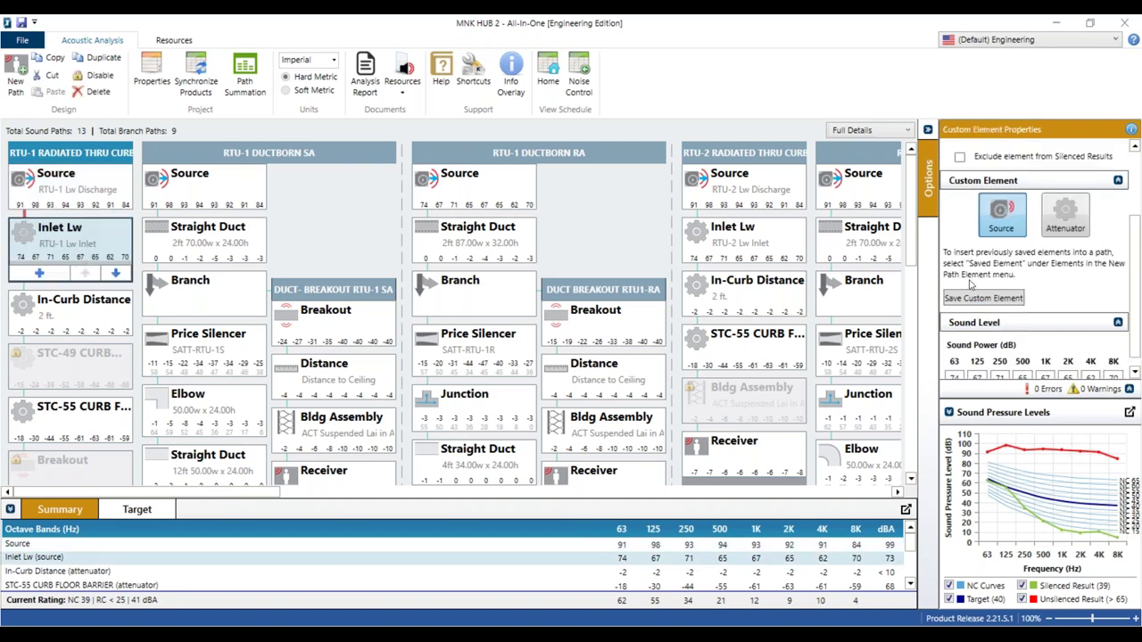
scroll(1011, 357, "down", 1)
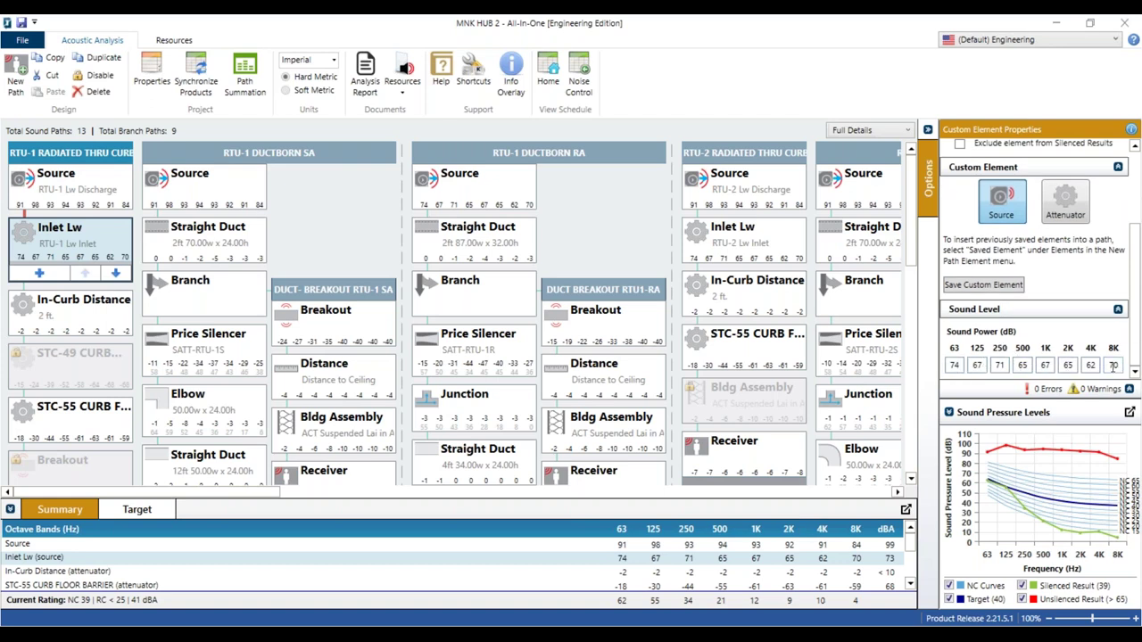
Examine the base information and attenuator settings of the In-Curb Distance element in the RTU-1 Radiated Thru Curb path
left_click(79, 316)
scroll(1064, 236, "up", 1)
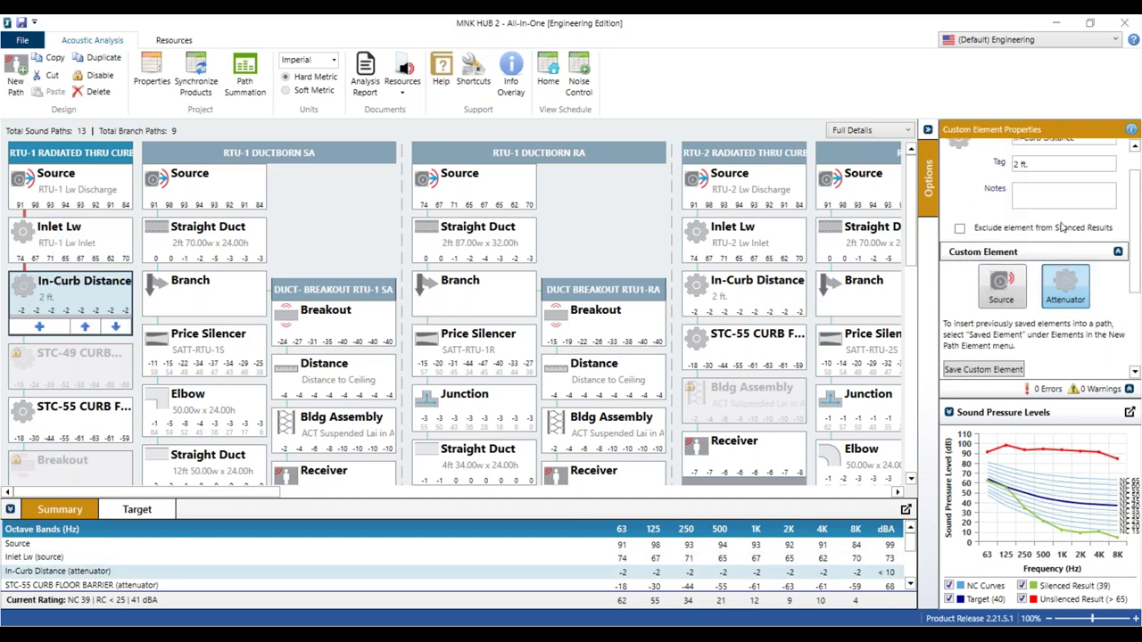
scroll(1062, 228, "up", 1)
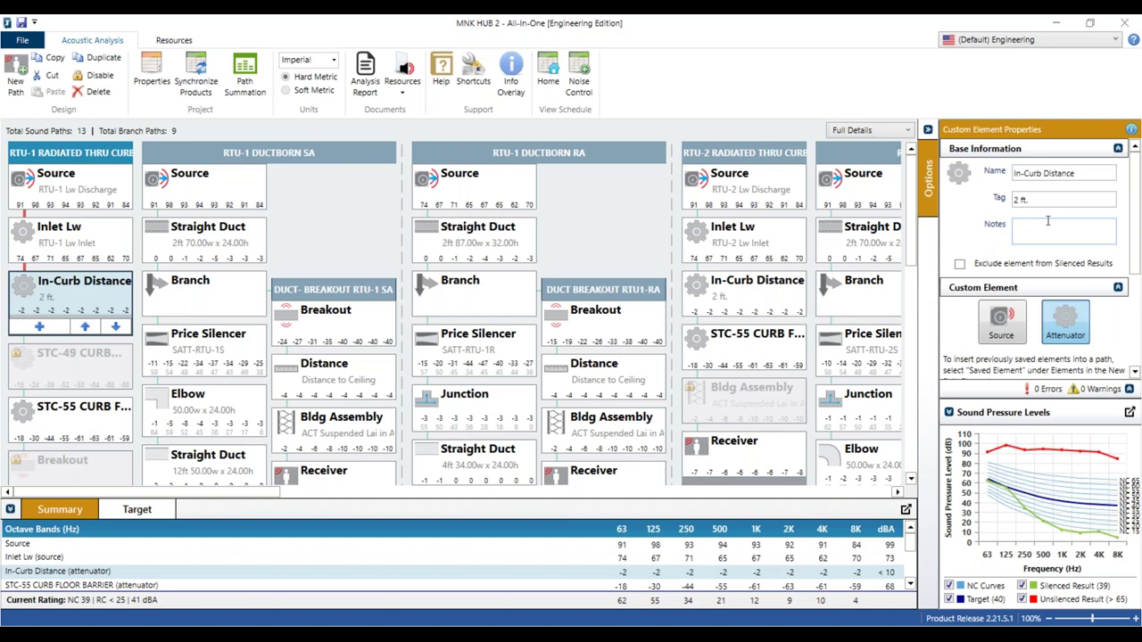
scroll(1048, 221, "down", 1)
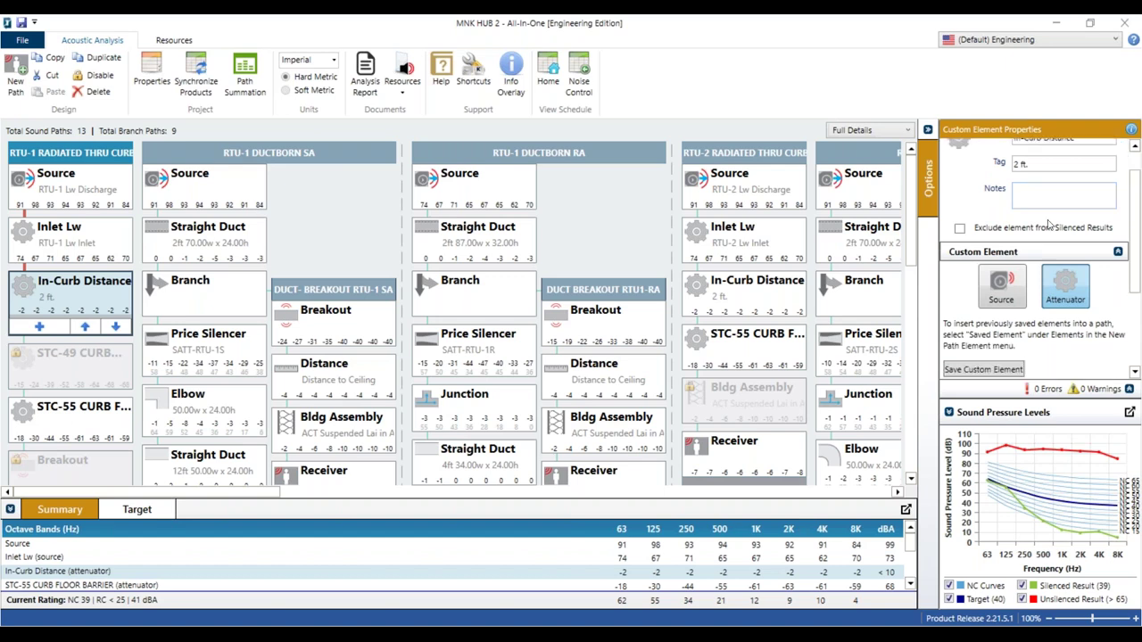
Inspect the STC-55 curb floor barrier in the same path and read its construction notes
left_click(76, 412)
scroll(80, 371, "down", 1)
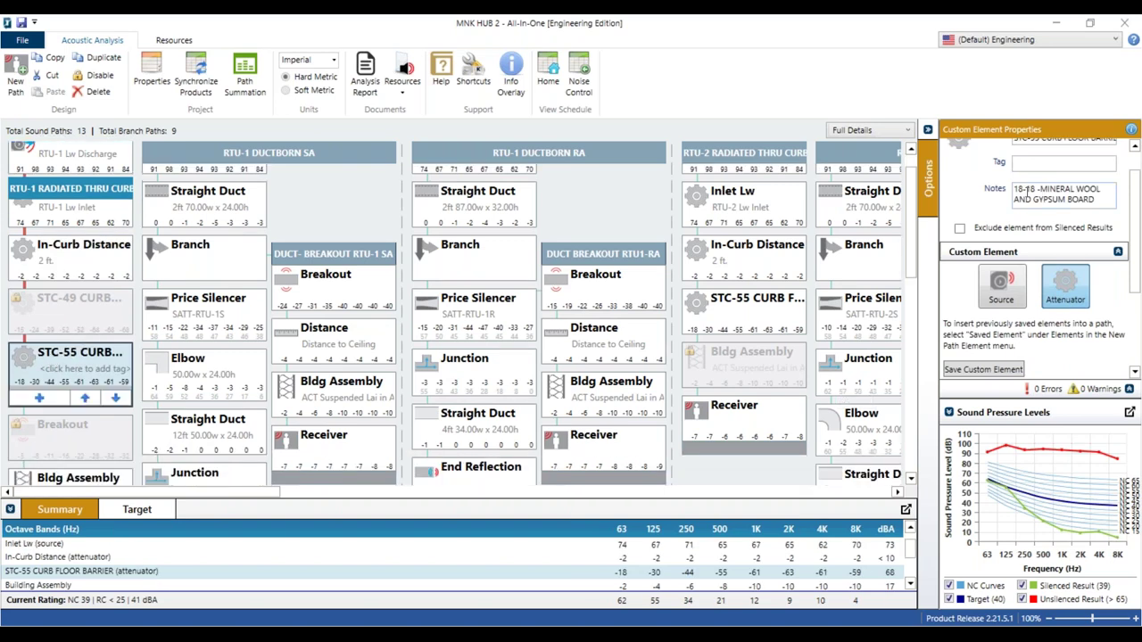
left_click_drag(1018, 188, 1106, 203)
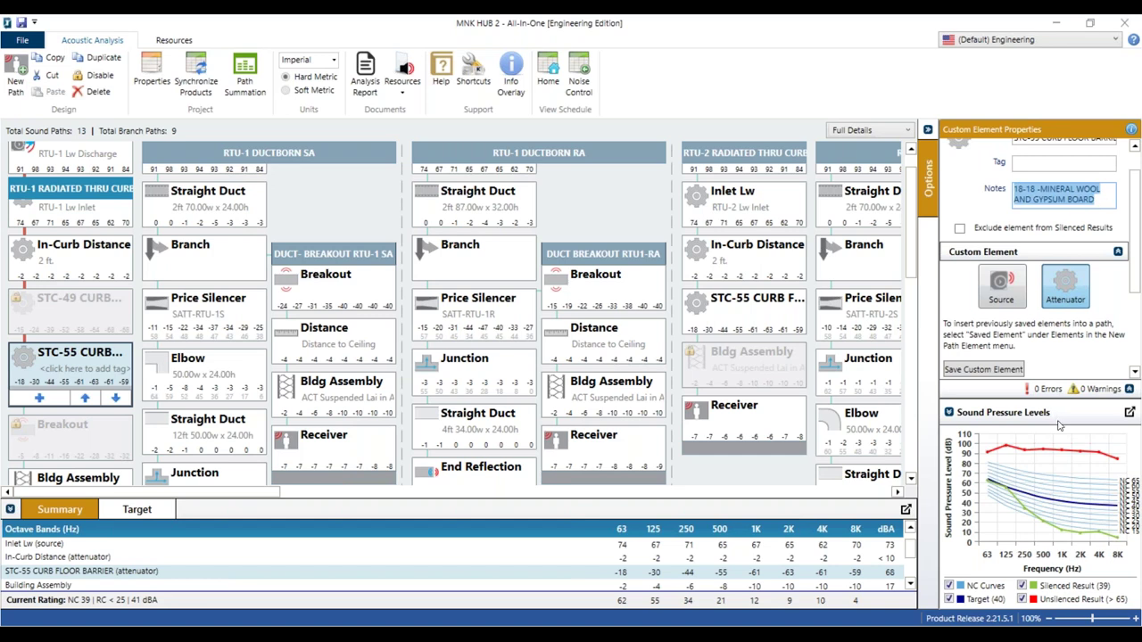
scroll(56, 430, "down", 2)
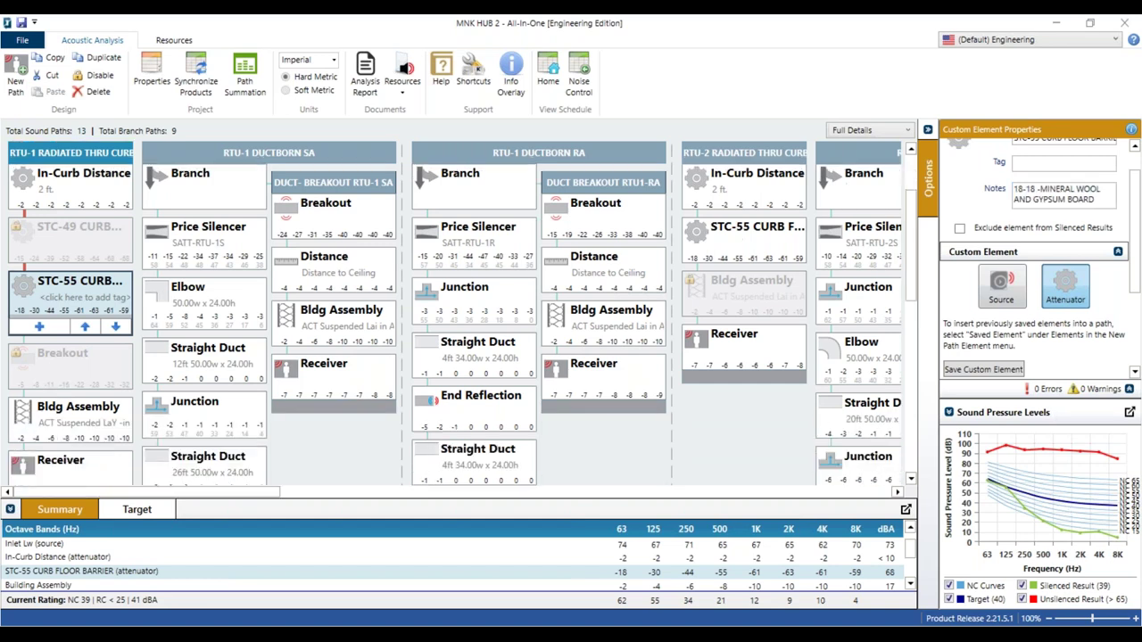
Review the building assembly's transmission loss, and the receiver's room effect and room dimensions in the RTU-1 Radiated Thru Curb path
left_click(34, 424)
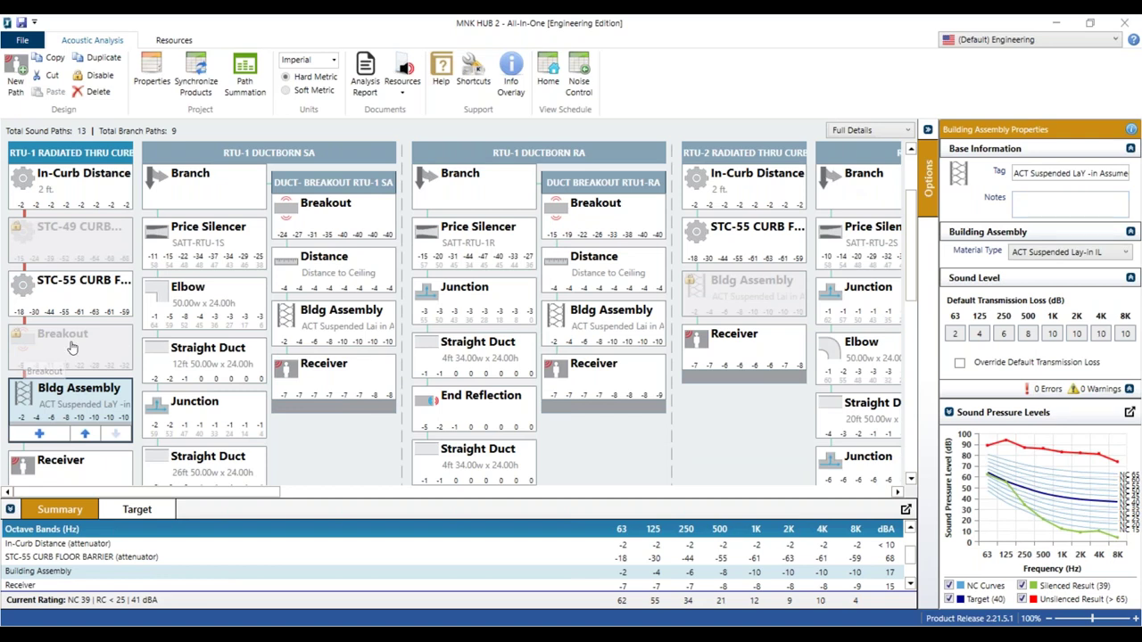
scroll(74, 366, "down", 2)
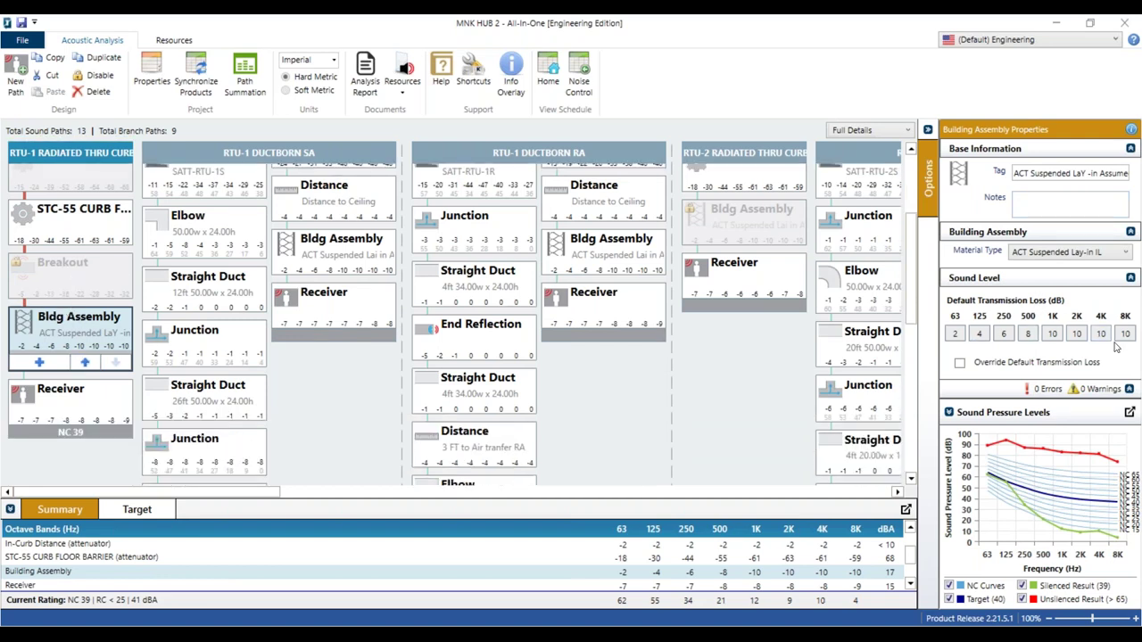
left_click(32, 408)
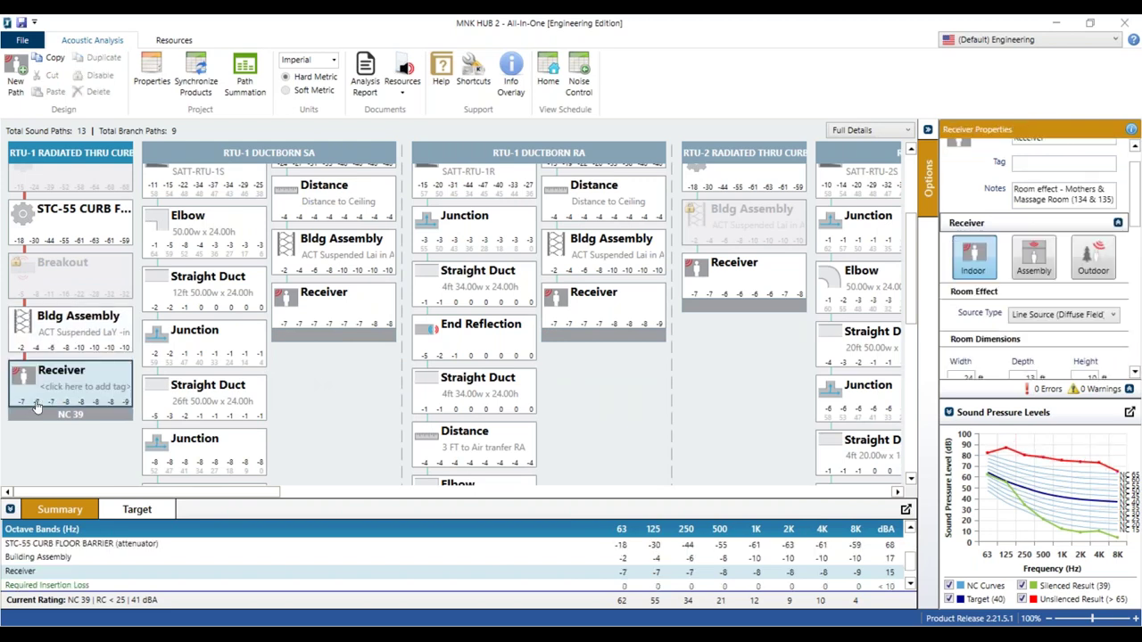
scroll(1011, 342, "down", 1)
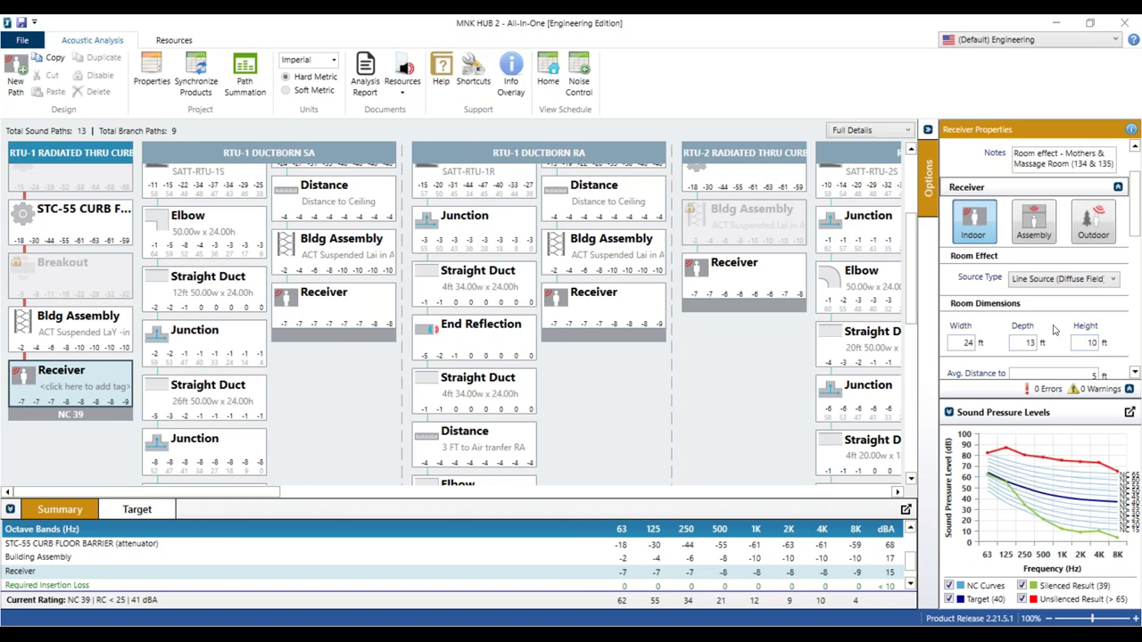
scroll(1053, 332, "down", 1)
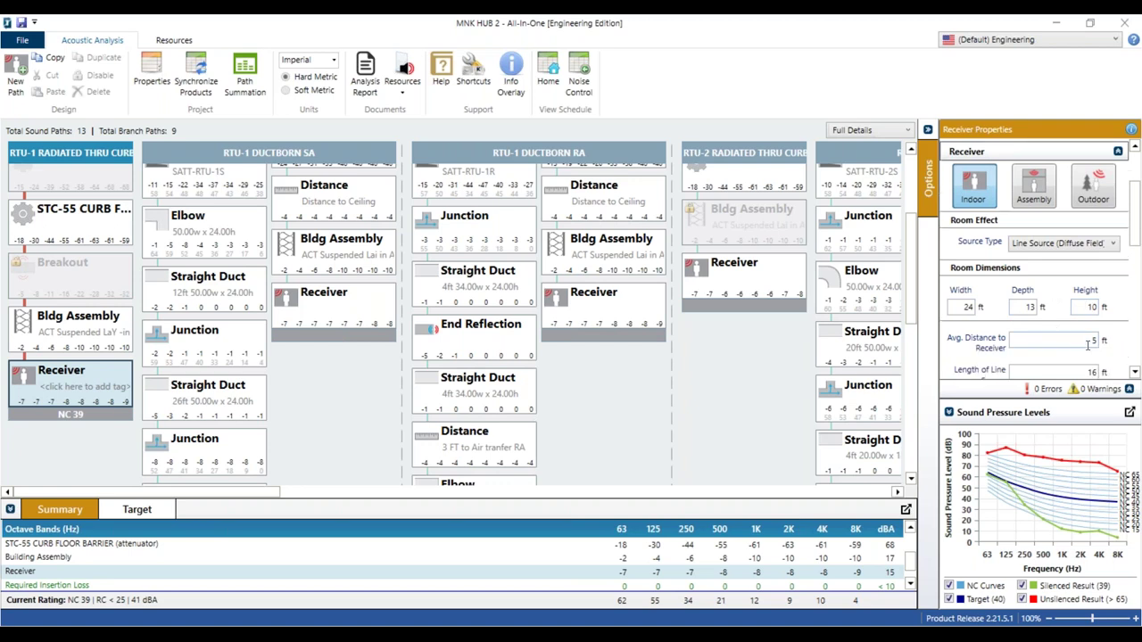
scroll(1091, 342, "down", 1)
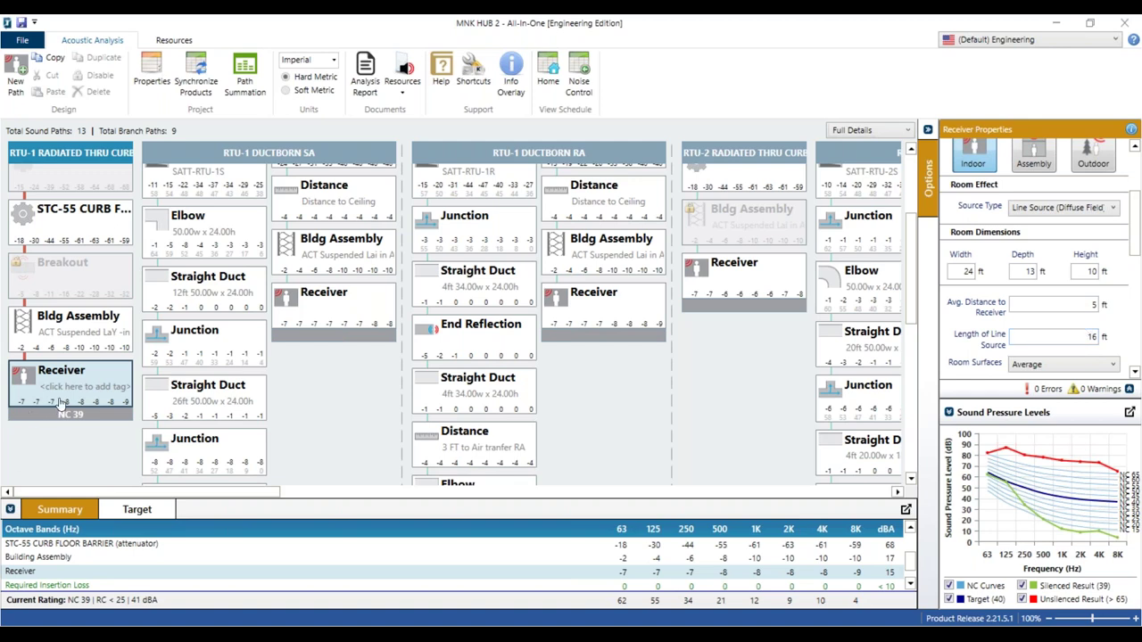
Recheck the STC-55 curb floor barrier's attenuation values and the NC rating at the end of the radiated path
scroll(55, 297, "up", 2)
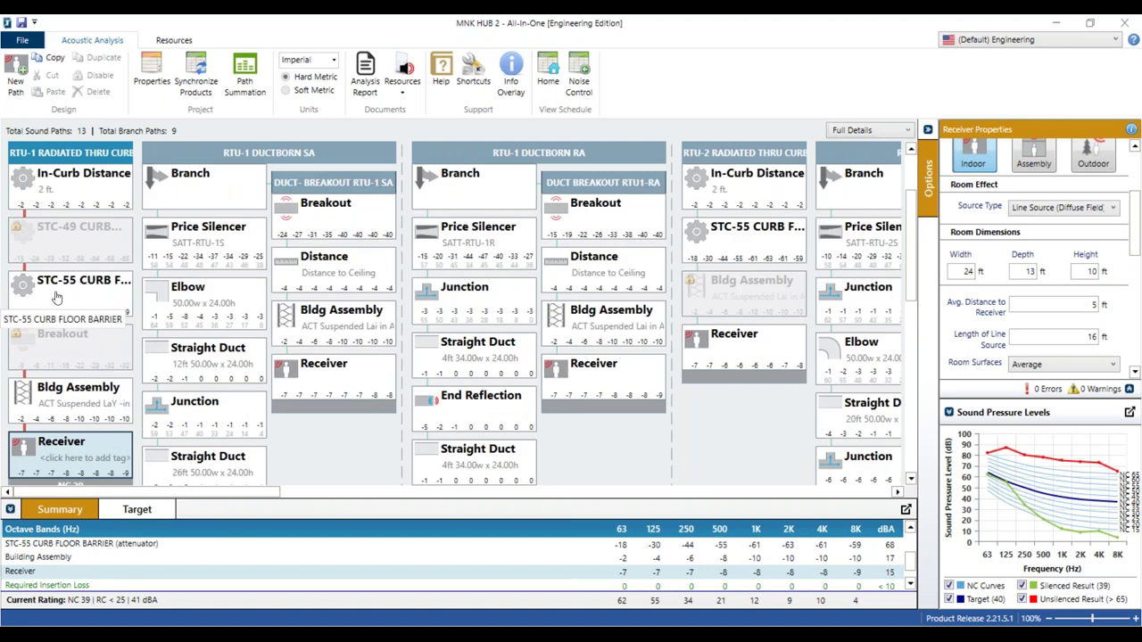
left_click(55, 295)
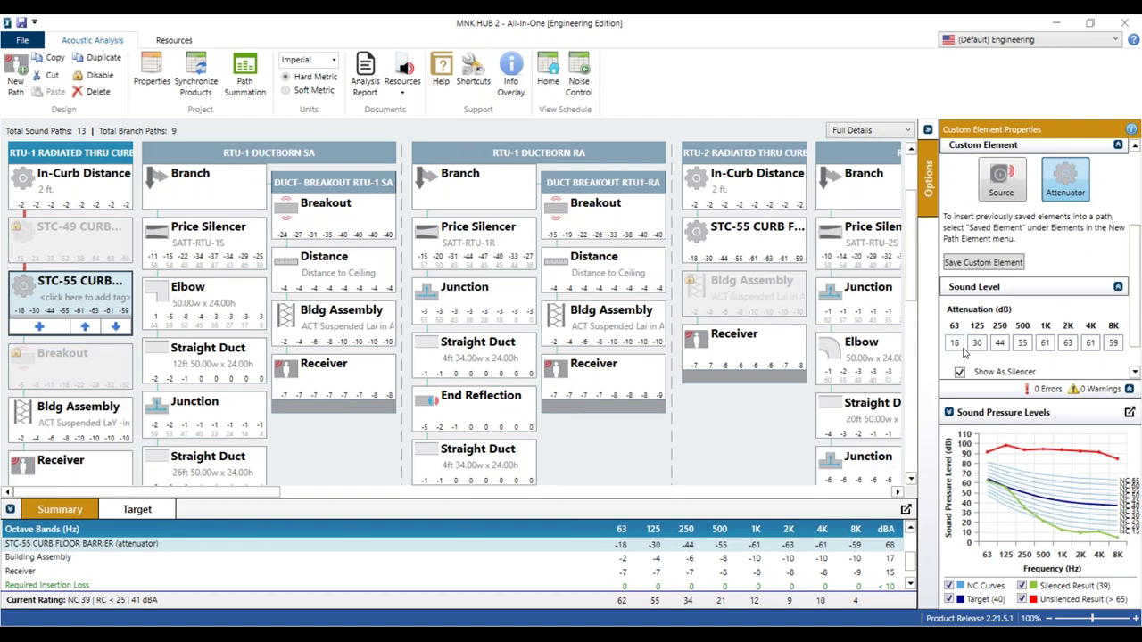
scroll(105, 398, "down", 1)
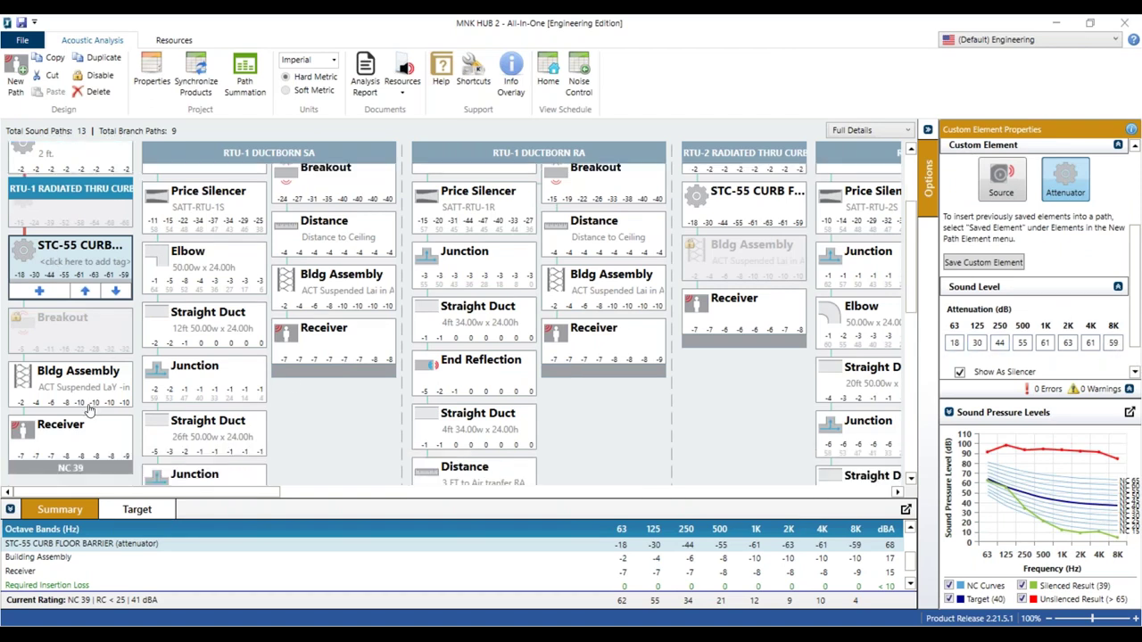
left_click(79, 462)
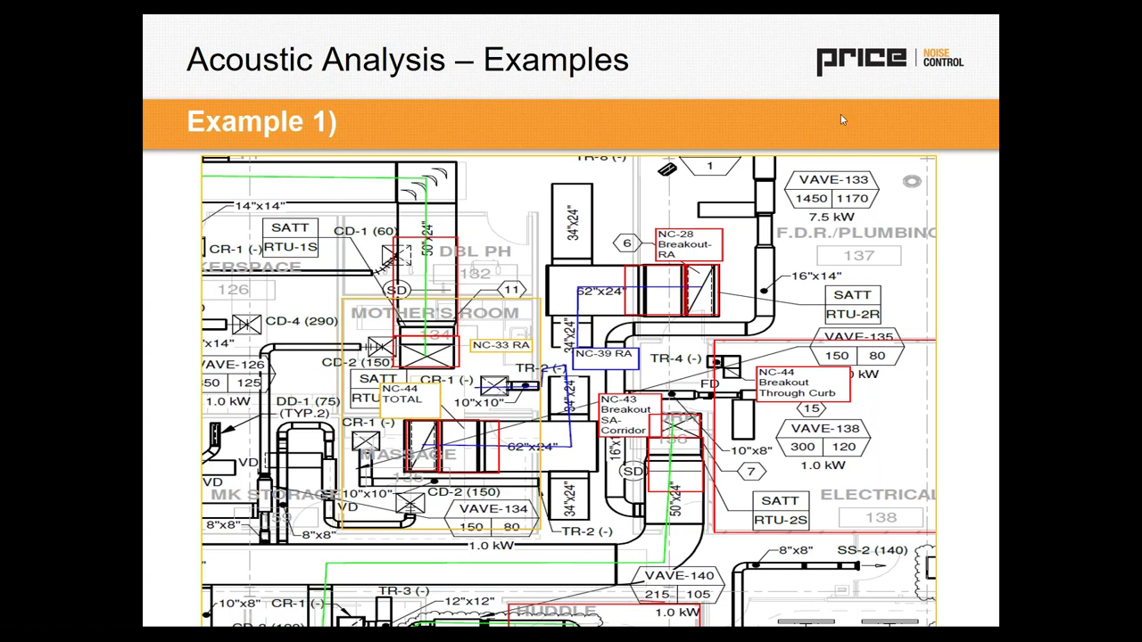
Switch back to All-In-One and inspect the duct dimensions and sheet metal gauge of the RTU-1 SA branch's Breakout element
key("alt+Tab")
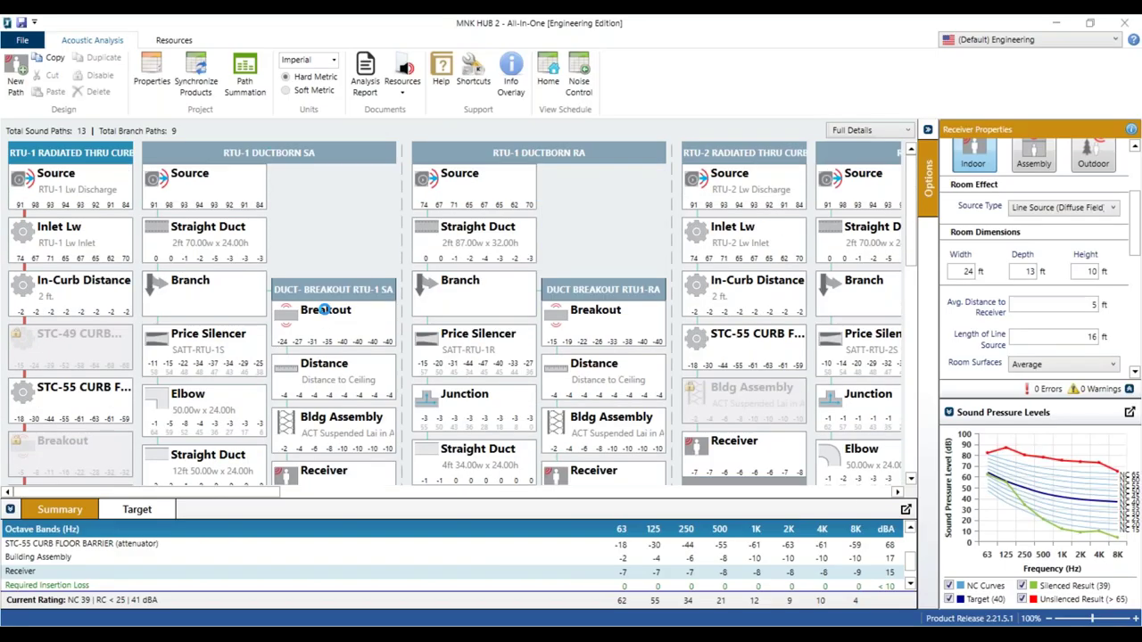
left_click(324, 310)
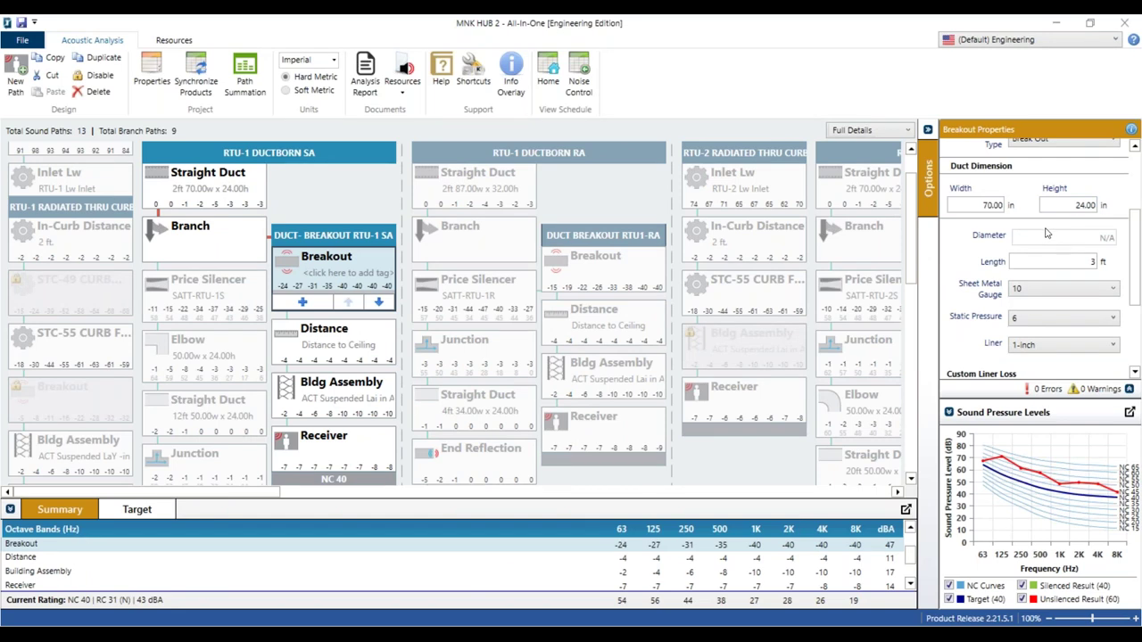
scroll(989, 231, "up", 1)
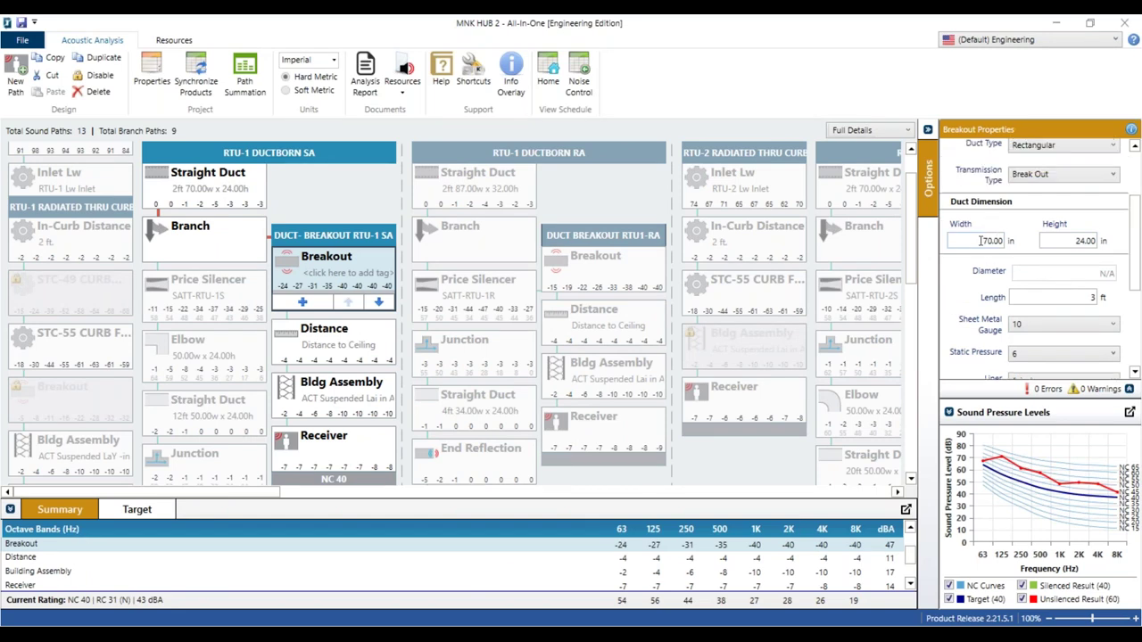
scroll(1071, 259, "down", 1)
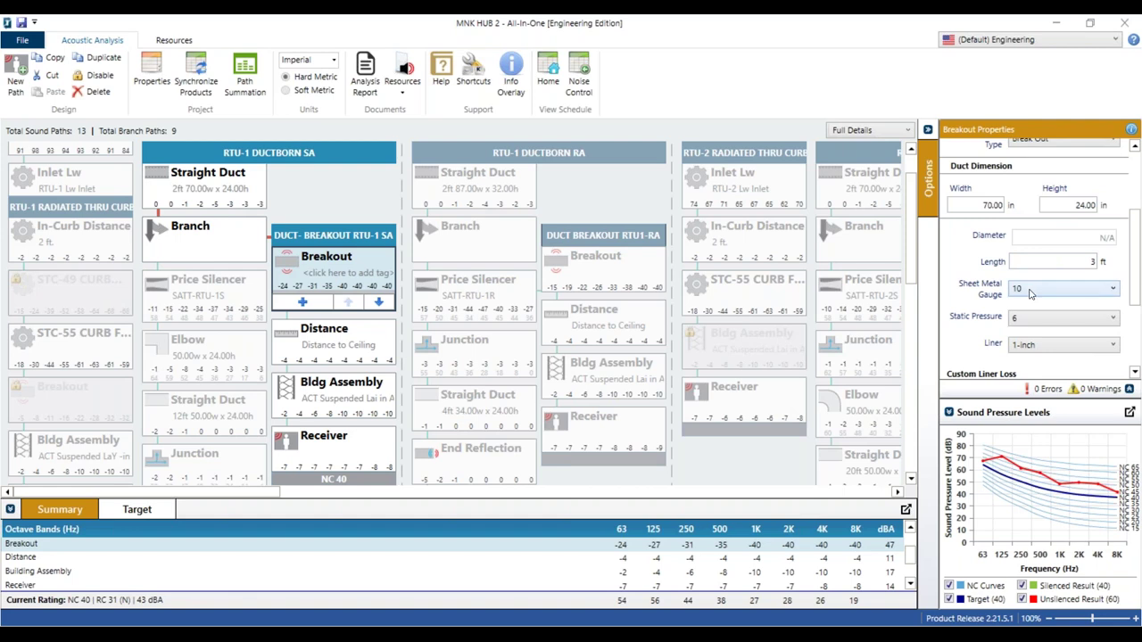
Try sheet metal gauges 18 and 16 on the RTU-1 SA Breakout element, and restore gauge 10
left_click(1031, 289)
left_click(1029, 357)
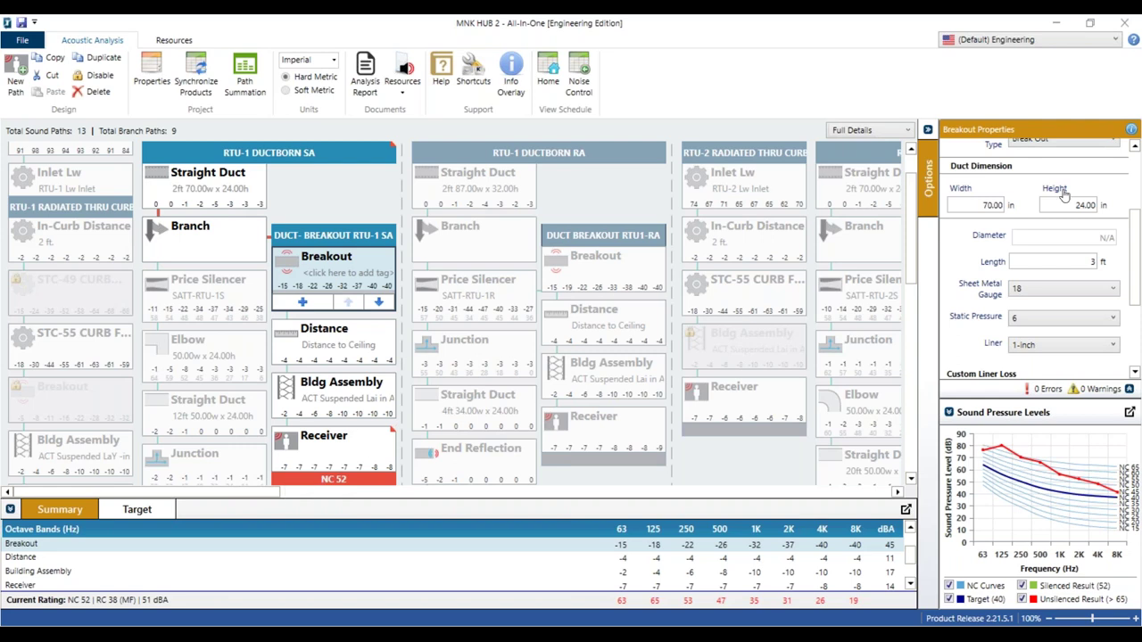
left_click(1060, 294)
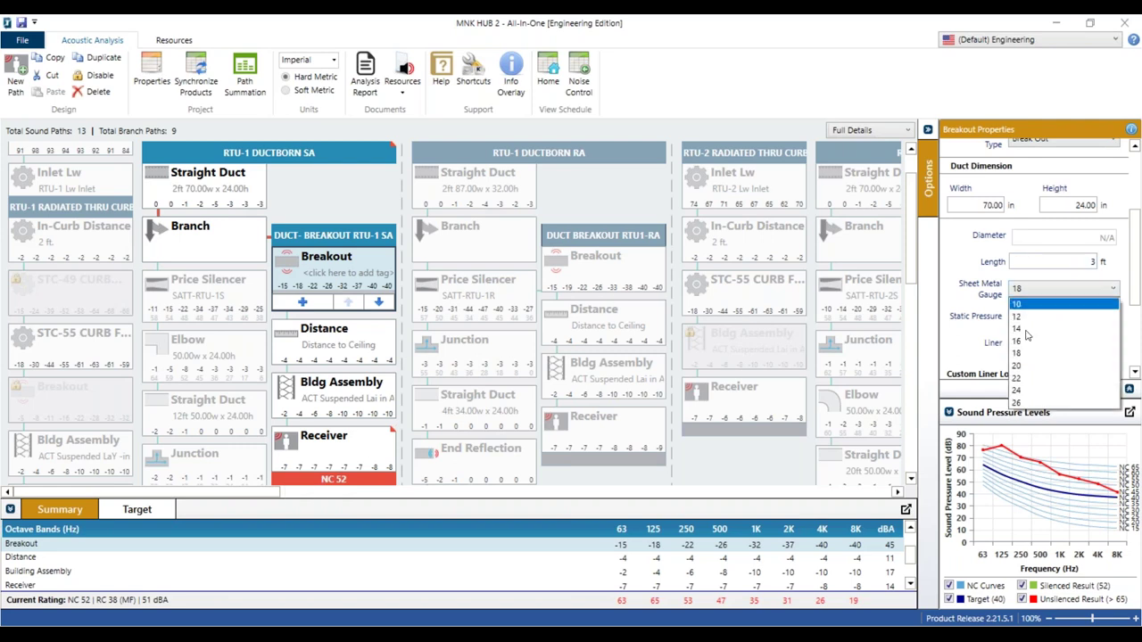
left_click(1042, 344)
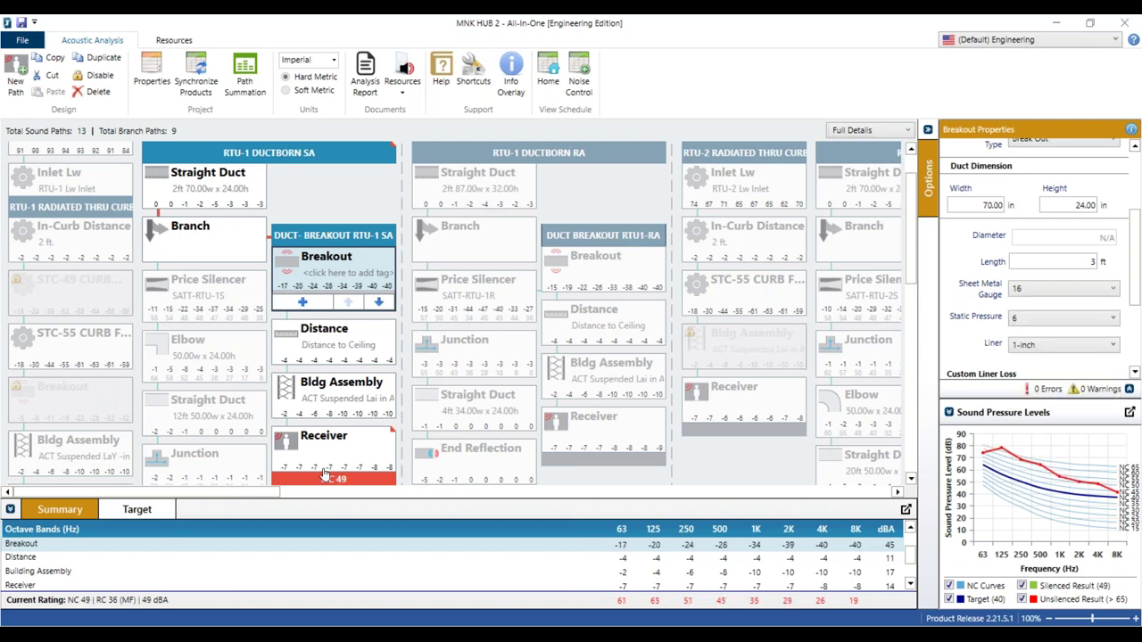
left_click(1065, 296)
left_click(1035, 307)
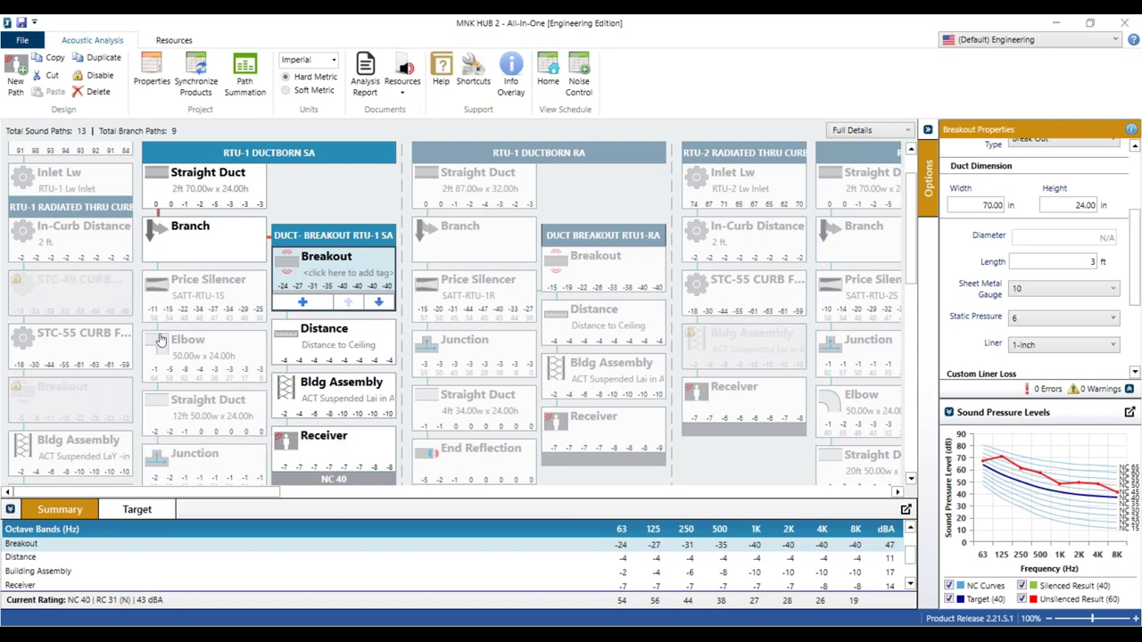
Review the Distance, Bldg Assembly and Receiver elements in the RTU-1 SA duct breakout branch
left_click(323, 357)
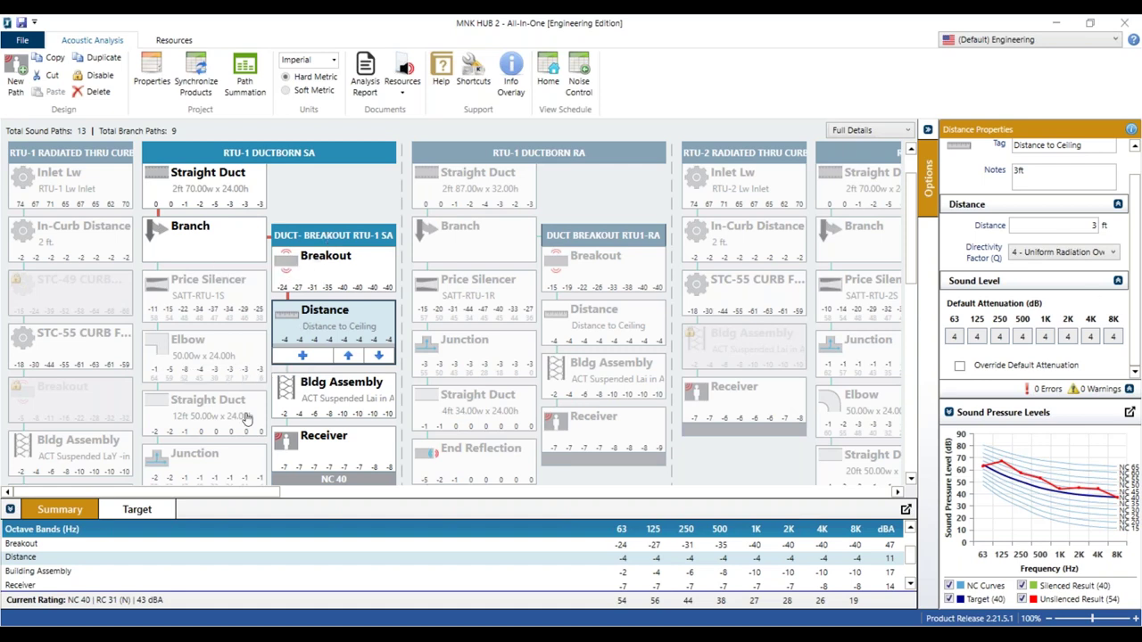
left_click(363, 393)
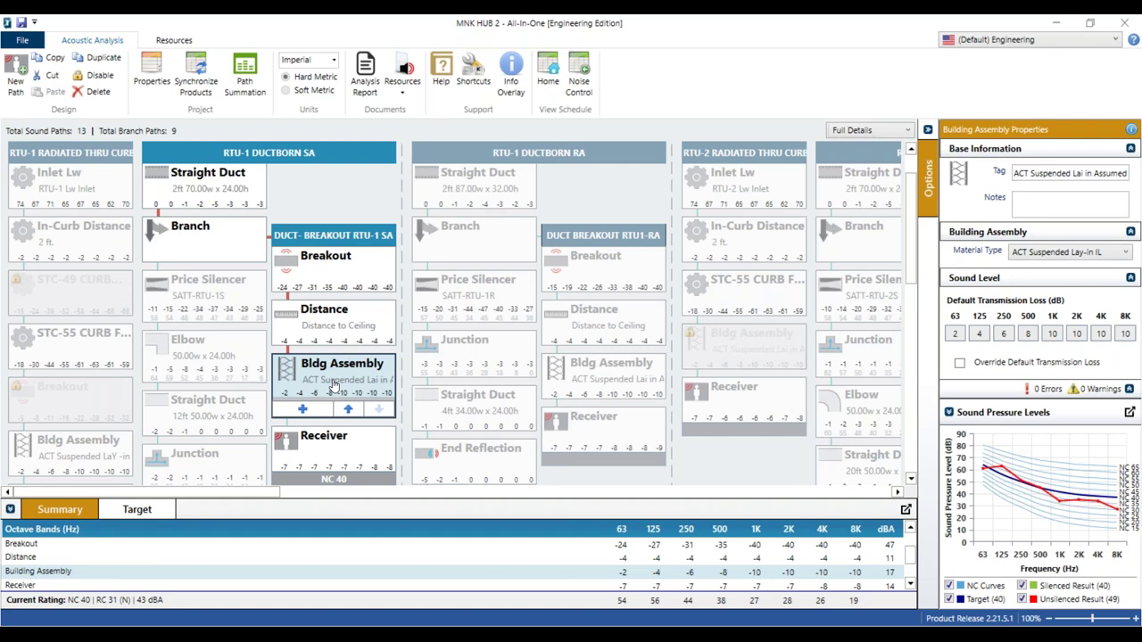
left_click(333, 446)
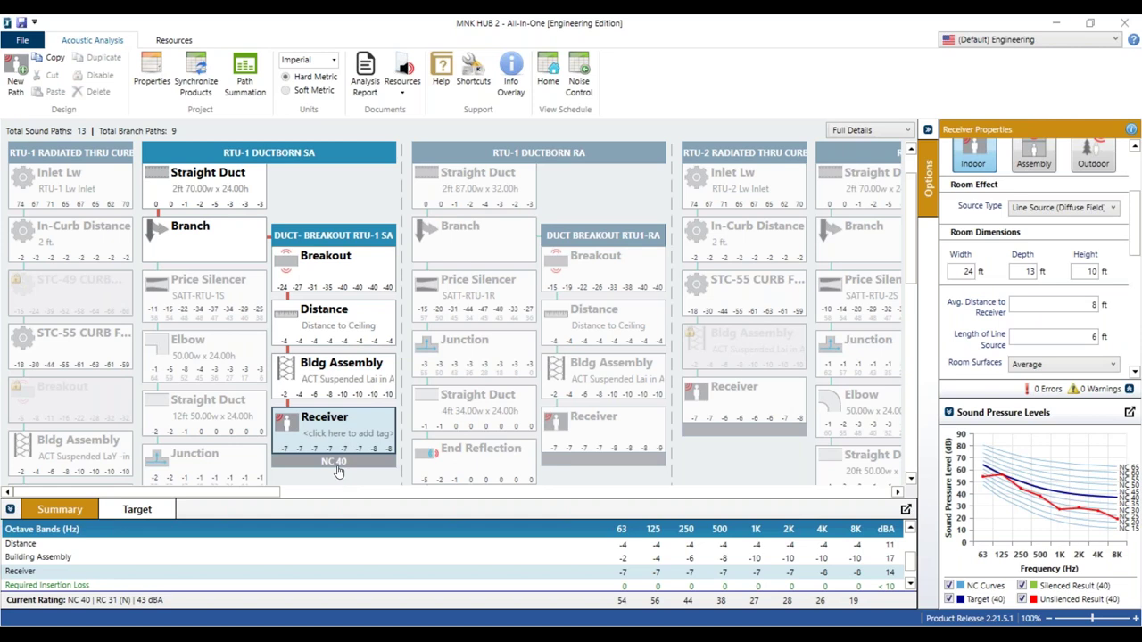
Examine the duct properties of the Breakout element and the remaining elements in the Duct Breakout RTU1-RA branch
left_click(596, 256)
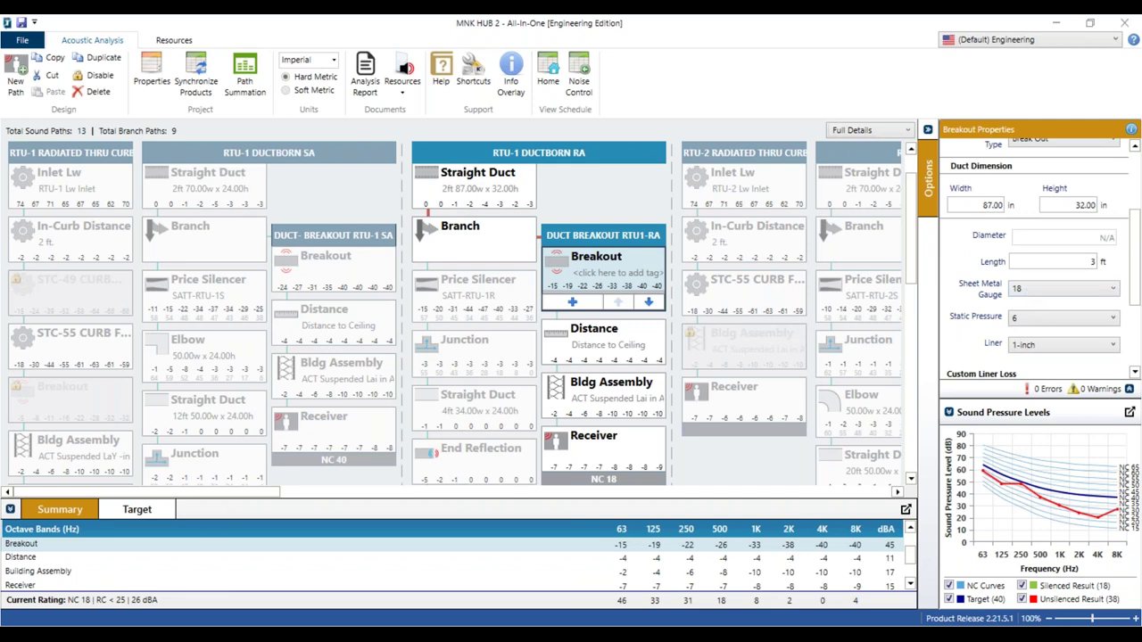
scroll(535, 219, "up", 1)
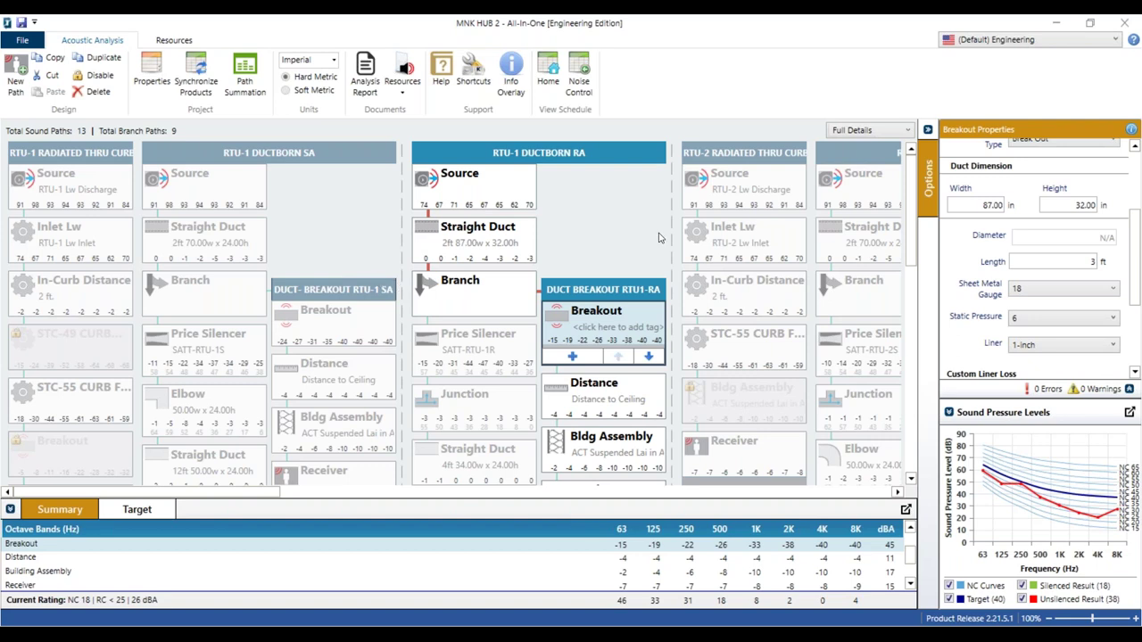
scroll(592, 296, "down", 2)
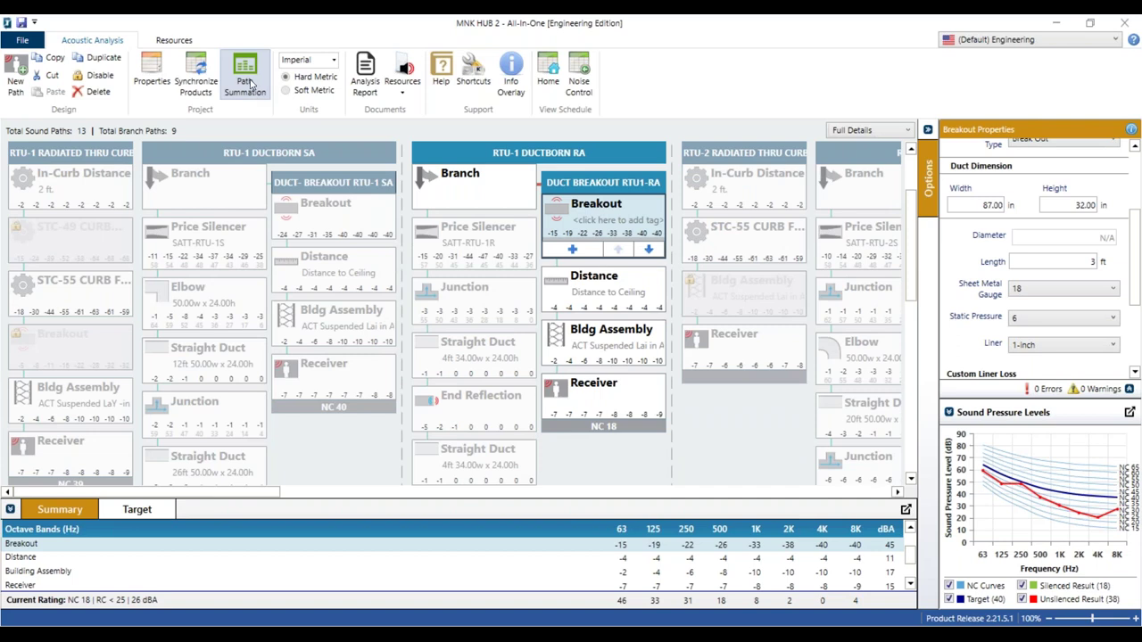
Open the TOTAL RTU-1(Ductborn SA+RA+CURB) path summation, review its notes, combined paths, NC target and rating, and close it
left_click(251, 83)
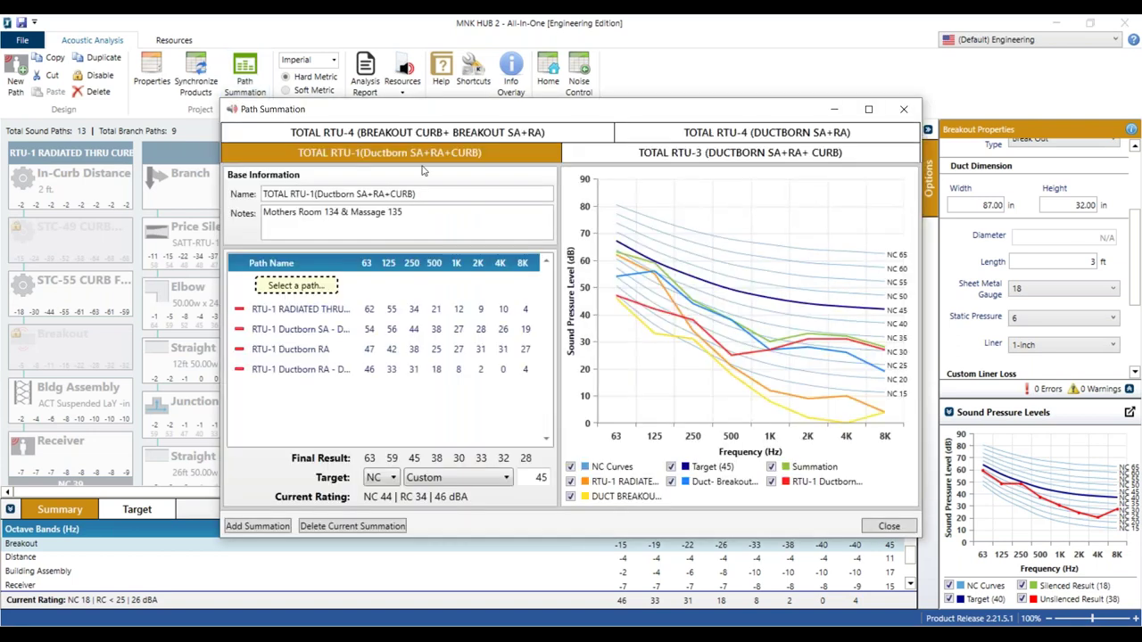
left_click(337, 154)
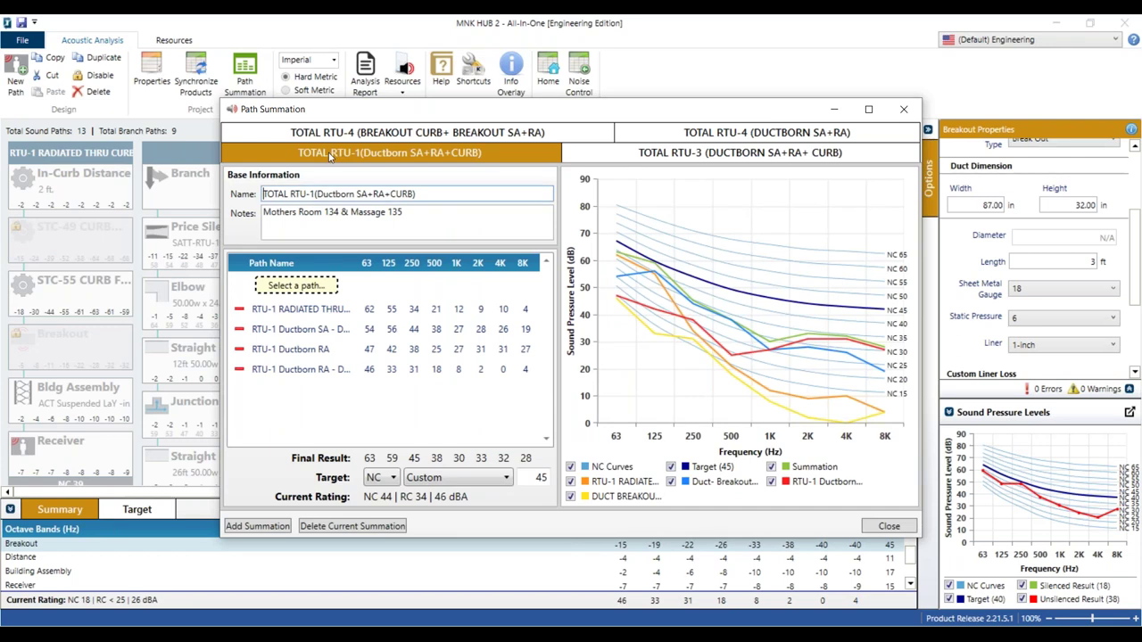
left_click(410, 214)
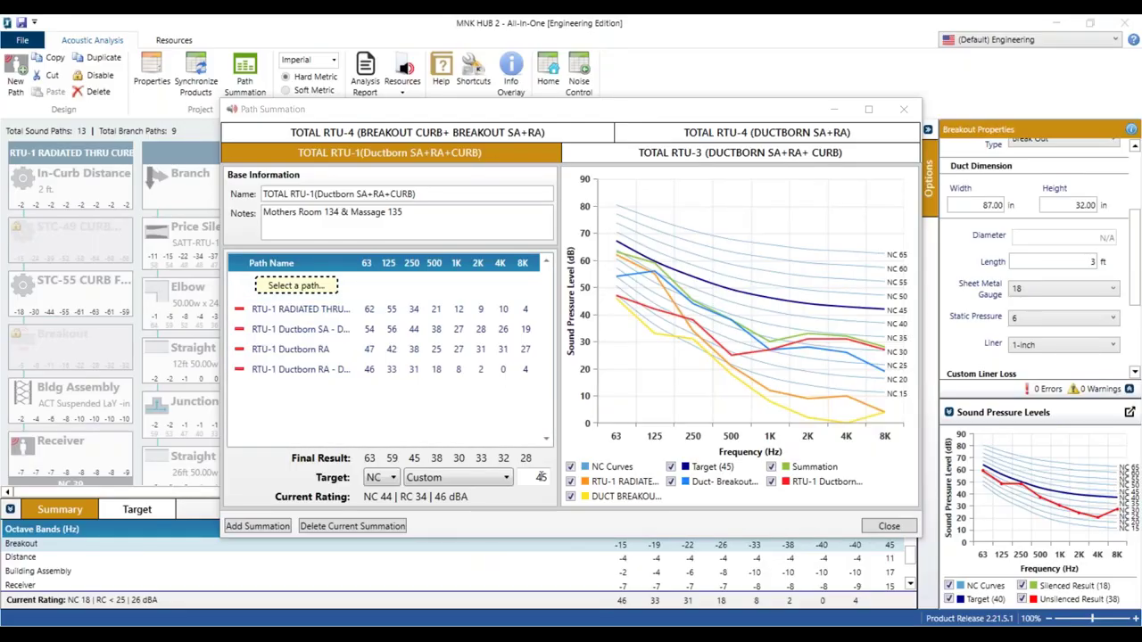
double_click(541, 477)
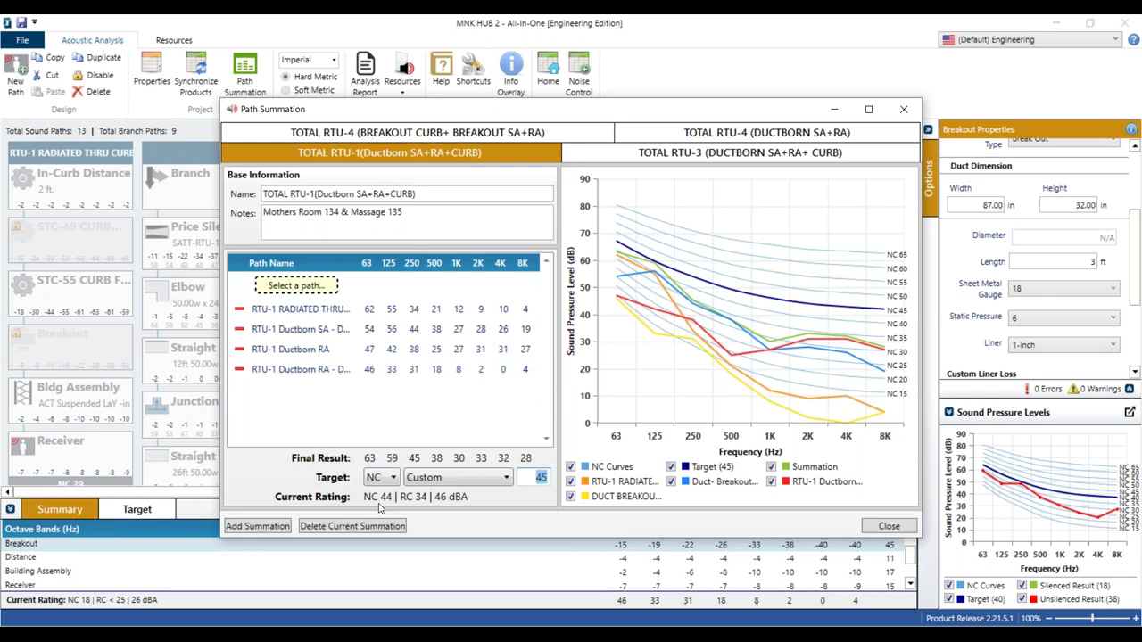
left_click(897, 527)
scroll(332, 355, "down", 2)
scroll(332, 355, "down", 2)
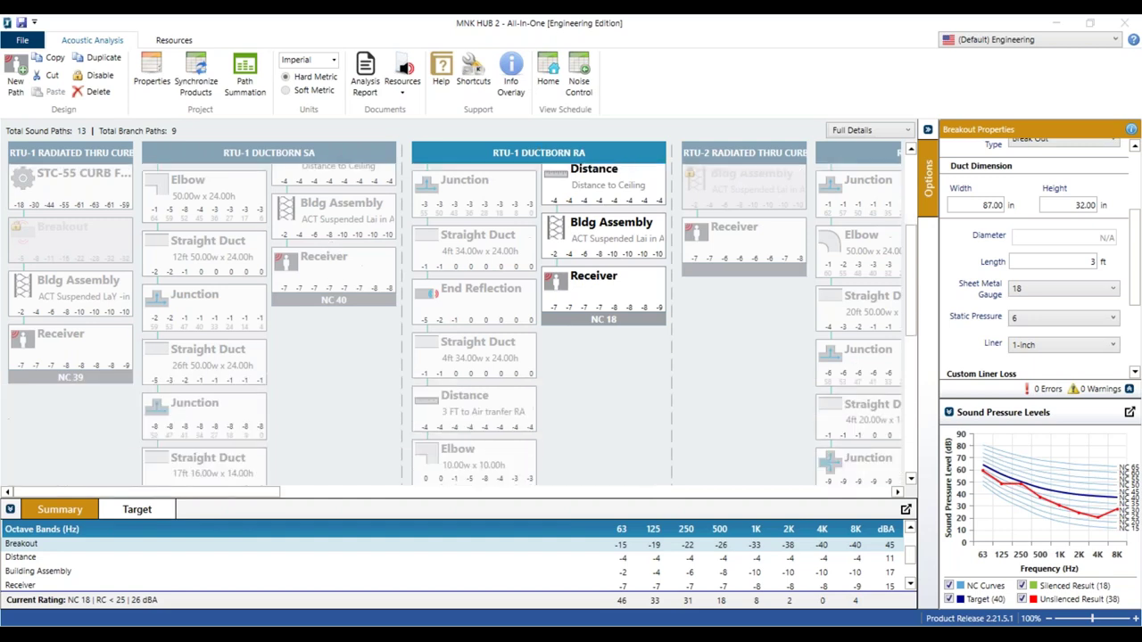
Compare the Receiver results of the RTU-1 Radiated Thru Curb path and the RTU-1 SA and RA duct breakout branches
scroll(328, 350, "down", 8)
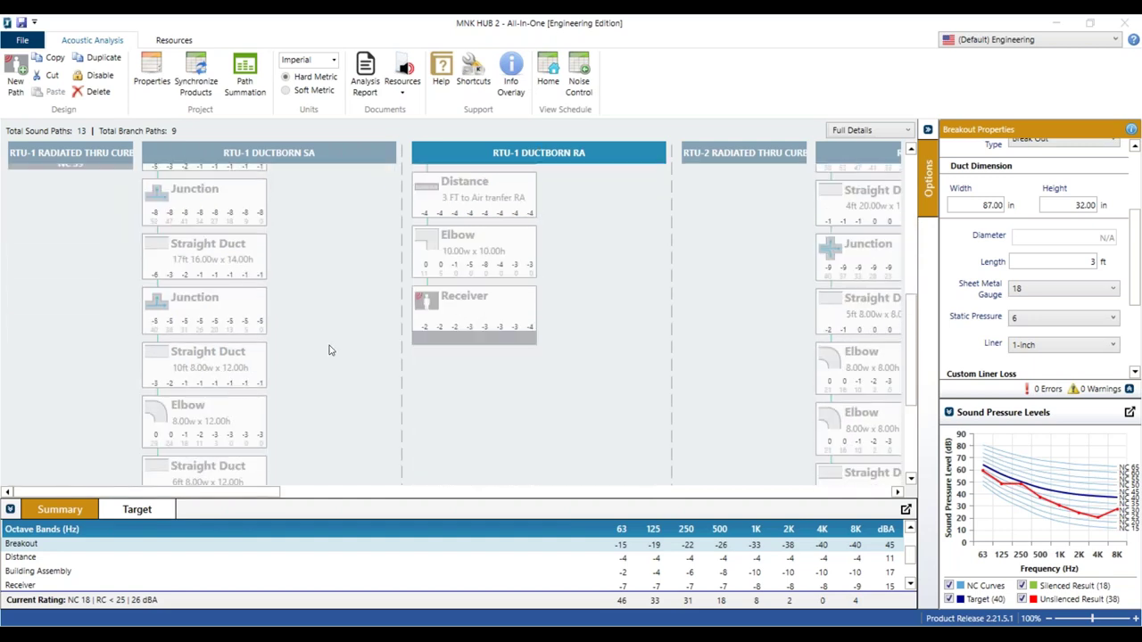
scroll(328, 350, "down", 4)
scroll(44, 229, "up", 6)
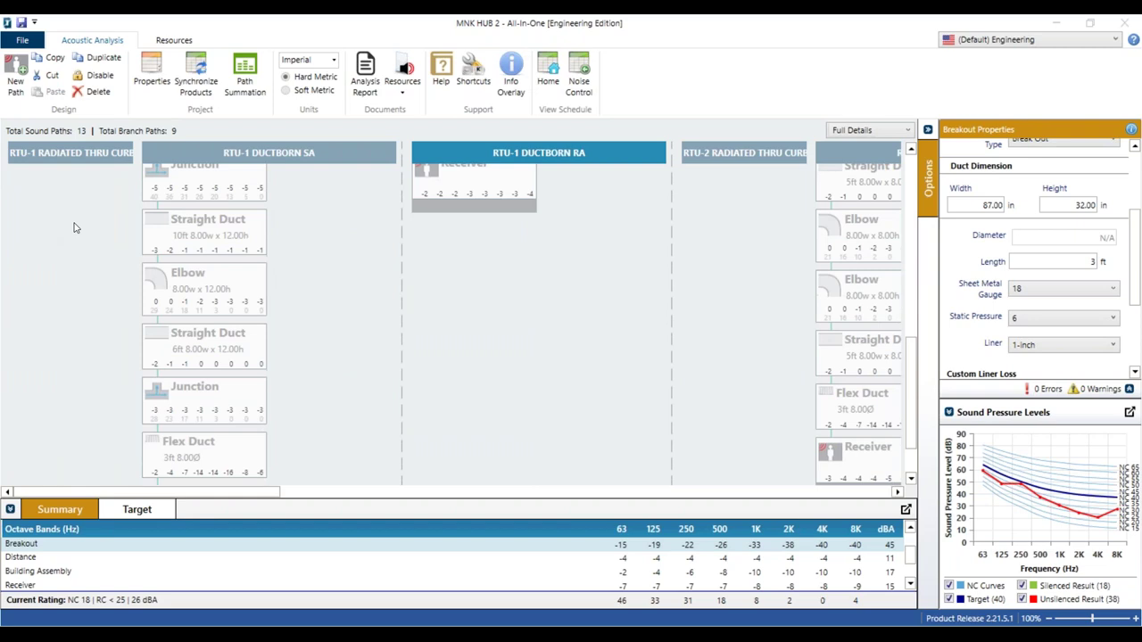
scroll(77, 234, "up", 2)
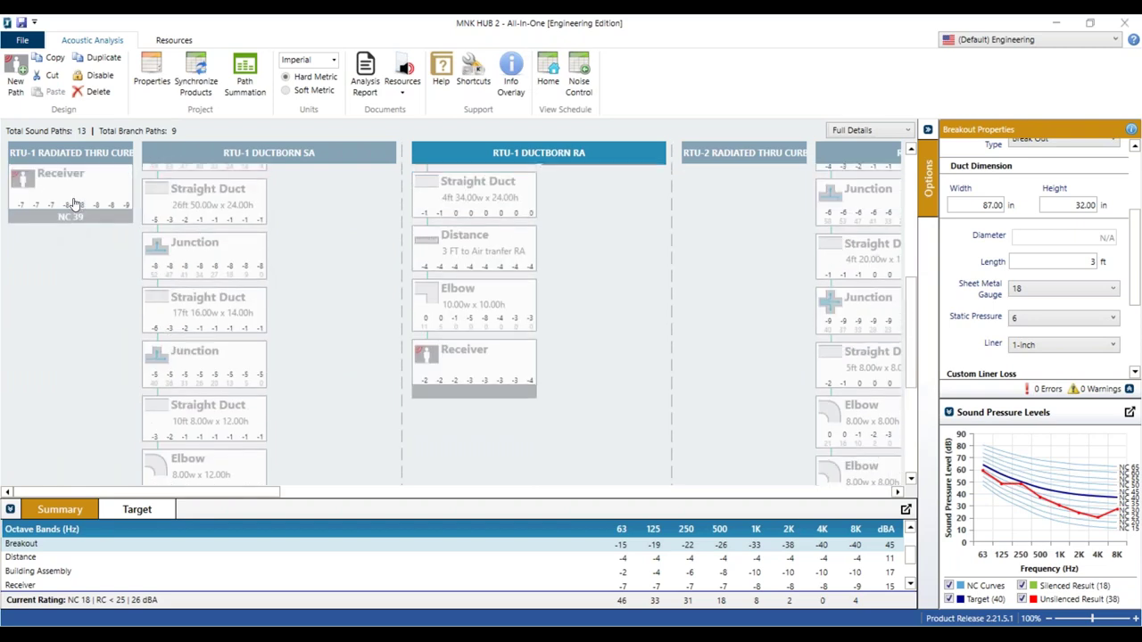
left_click(75, 204)
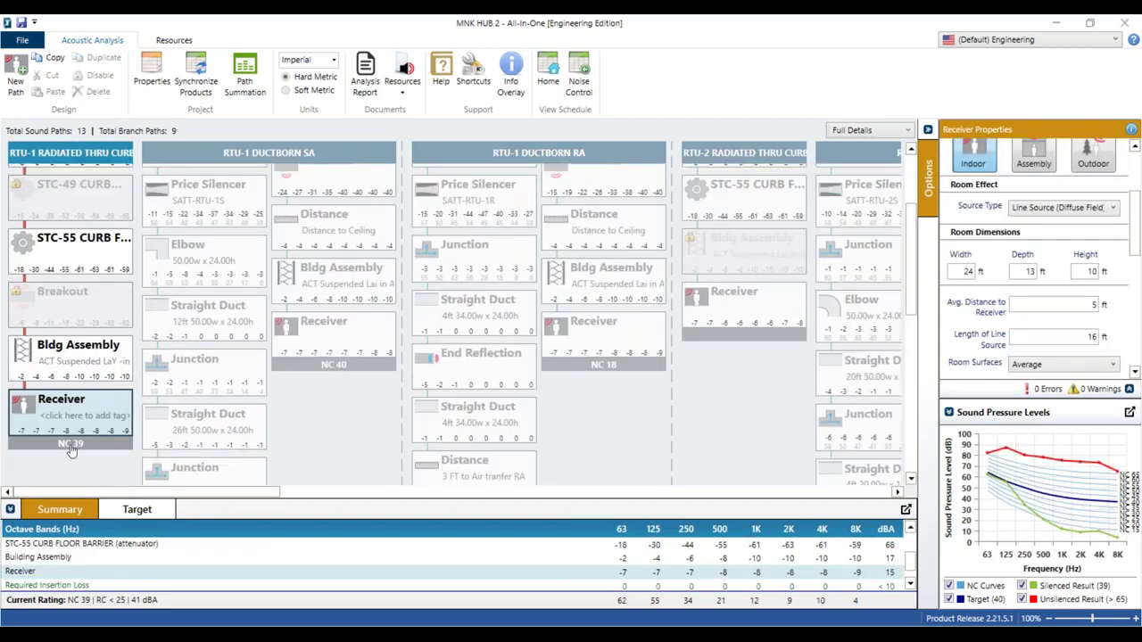
left_click(343, 367)
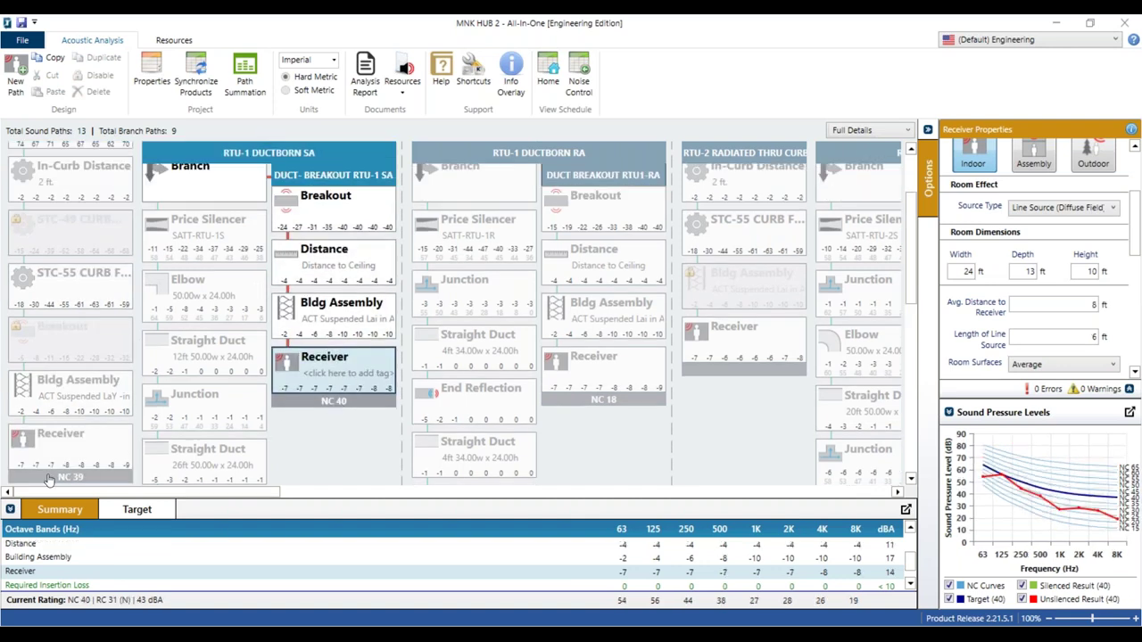
left_click(51, 478)
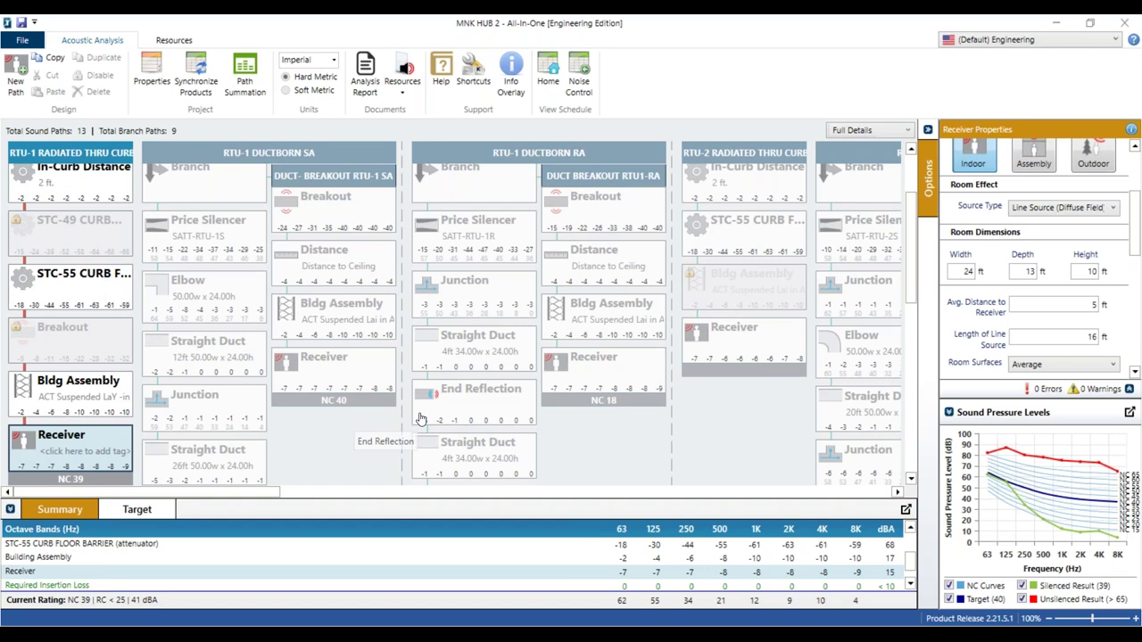
left_click(622, 392)
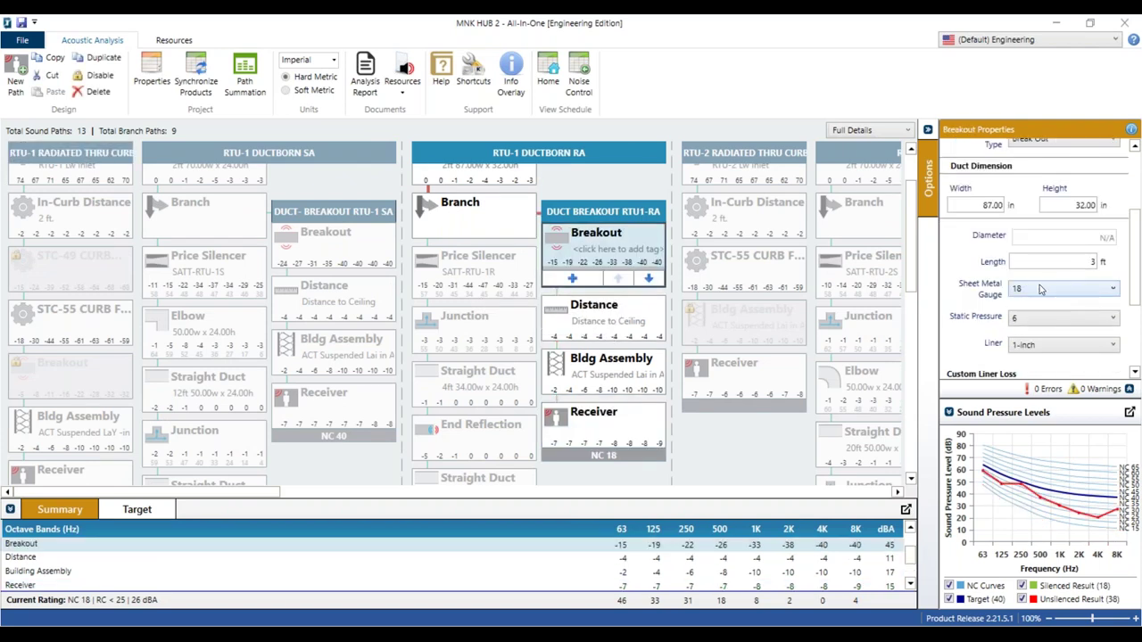
Try sheet metal gauge 24 on the RTU-1 RA Breakout element, and restore gauge 18
left_click(1040, 290)
left_click(1022, 397)
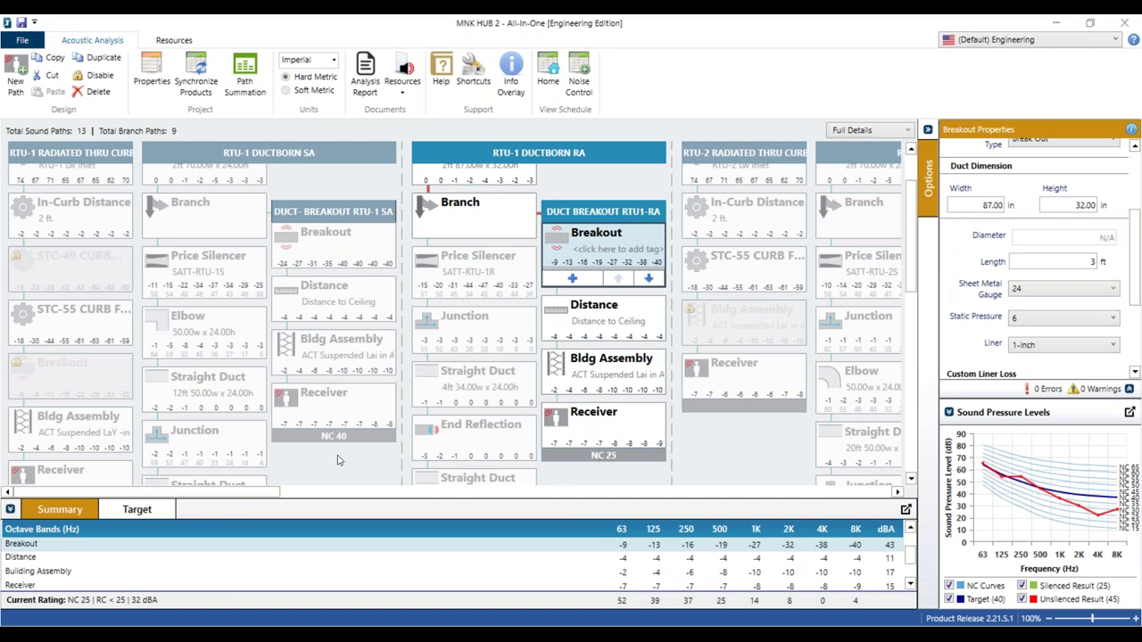
left_click(1069, 291)
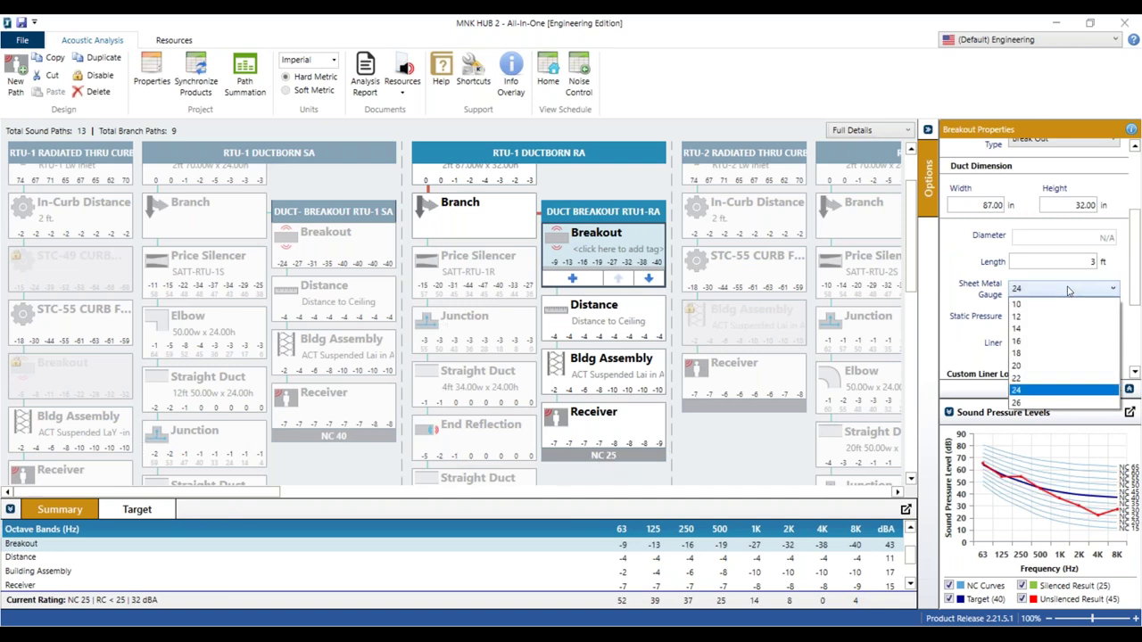
left_click(1021, 355)
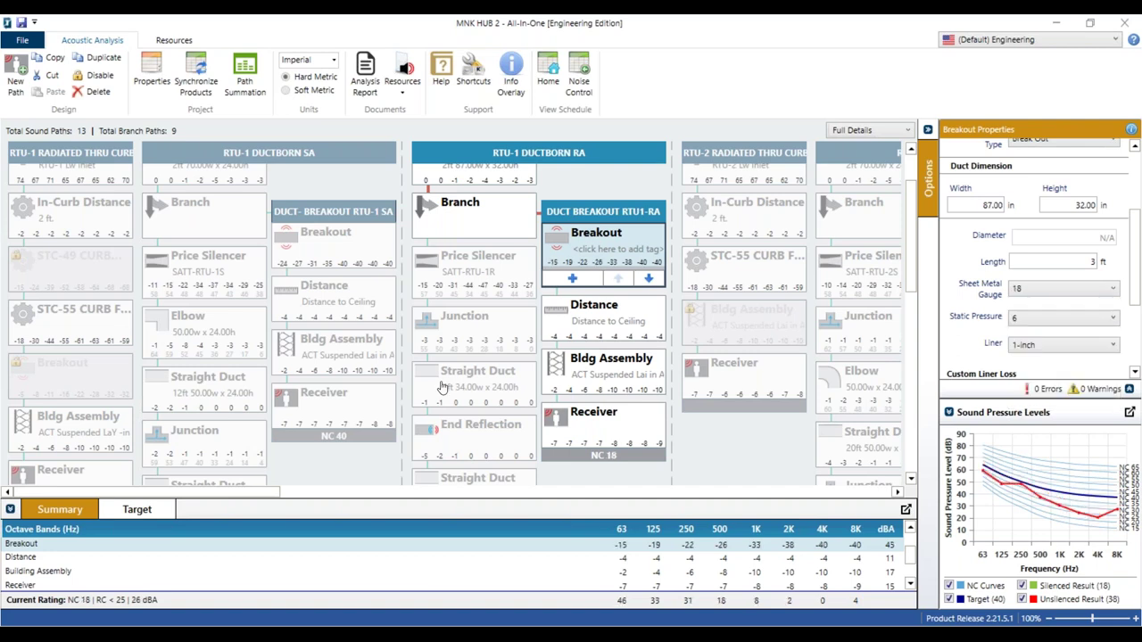
Check the combined paths, final result and NC rating in the TOTAL RTU-1(Ductborn SA+RA+CURB) path summation, and close it
left_click(242, 84)
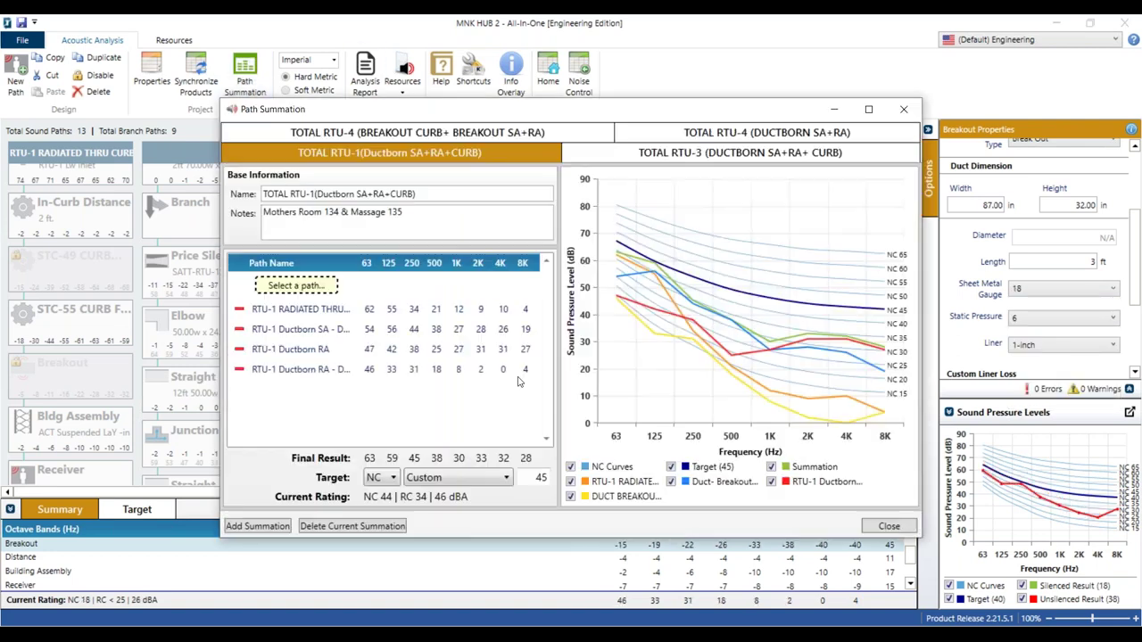
left_click(890, 528)
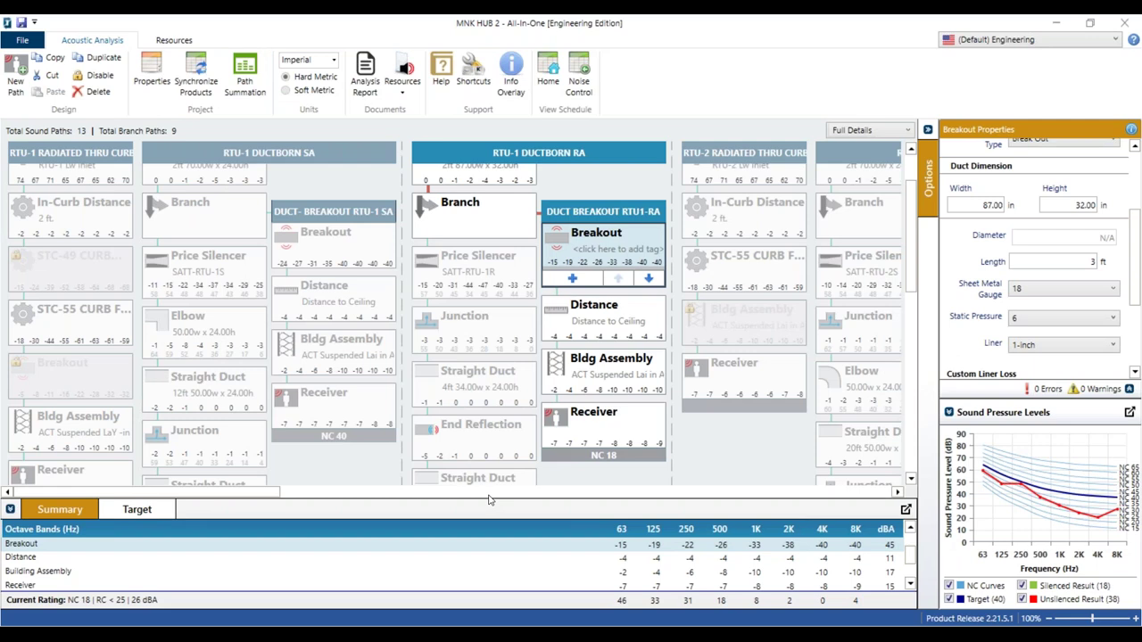
left_click_drag(263, 493, 303, 496)
left_click(240, 80)
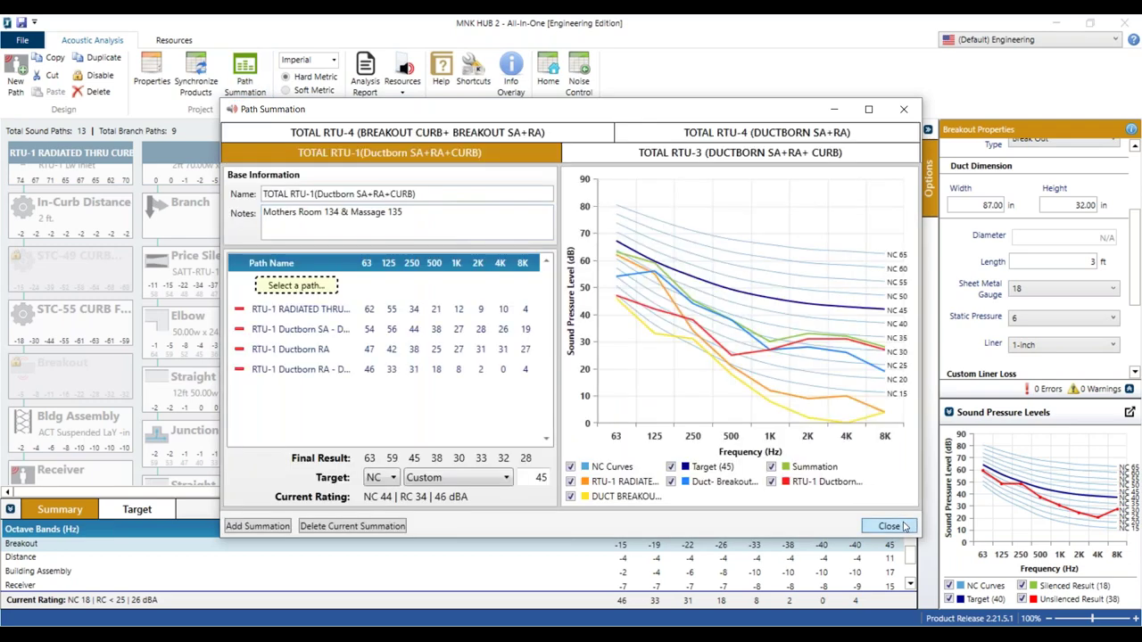
left_click(889, 527)
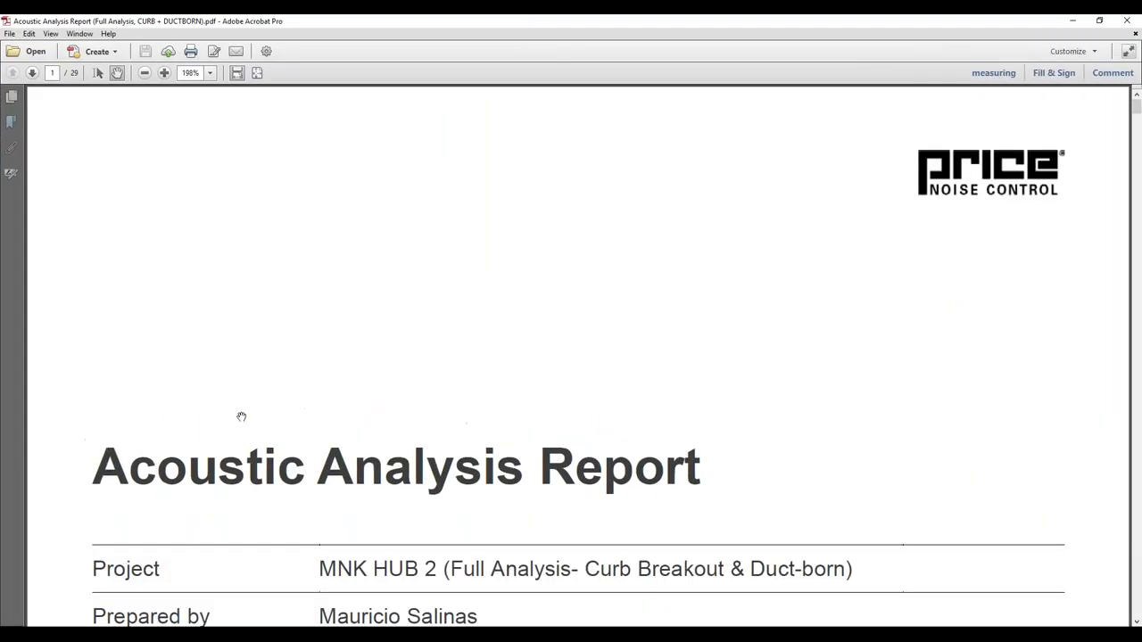
In the Acoustic Analysis Report PDF in Adobe Acrobat, read the assumptions and view the TOTAL RTU-3 summation page at 100% zoom
scroll(553, 349, "down", 5)
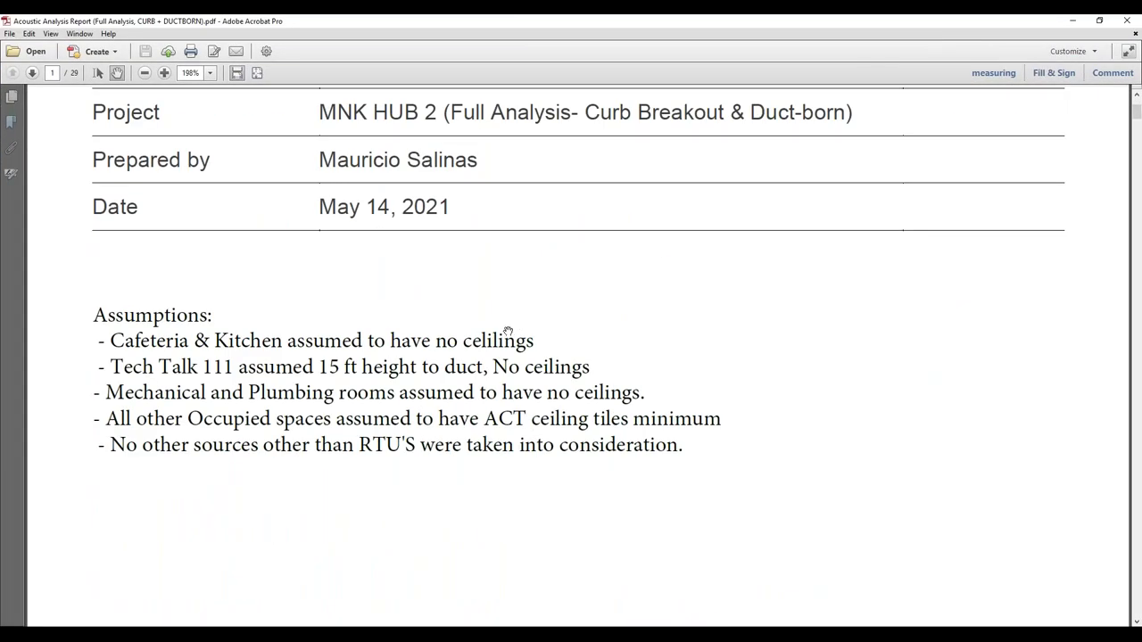
scroll(510, 332, "down", 10)
scroll(515, 317, "down", 5)
left_click(1138, 243)
left_click_drag(1137, 145, 1137, 569)
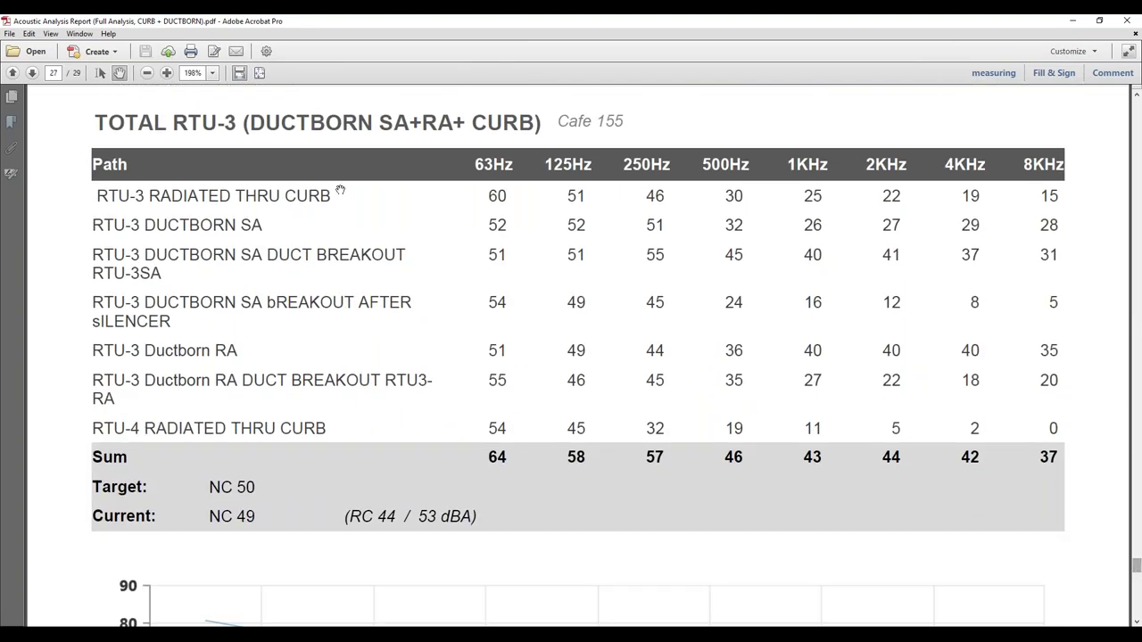
key("ctrl+1")
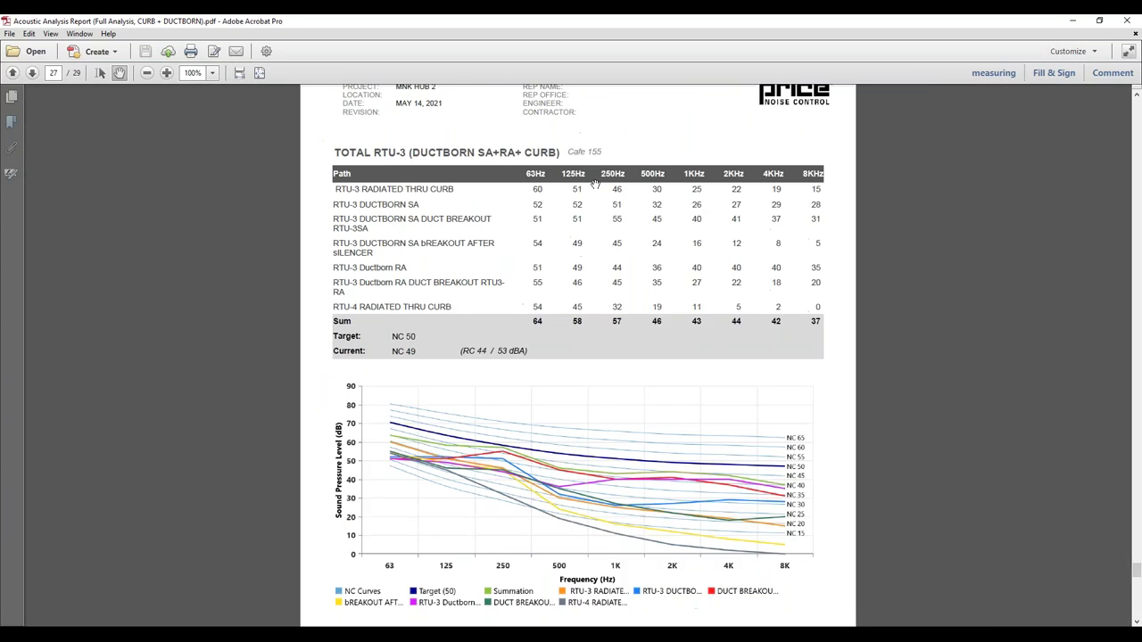
Review the TOTAL RTU-1(DUCTBORN SA+RA+CURB) table and sound pressure chart on page 26 of the report, and close the PDF
scroll(596, 267, "up", 4)
scroll(595, 334, "up", 10)
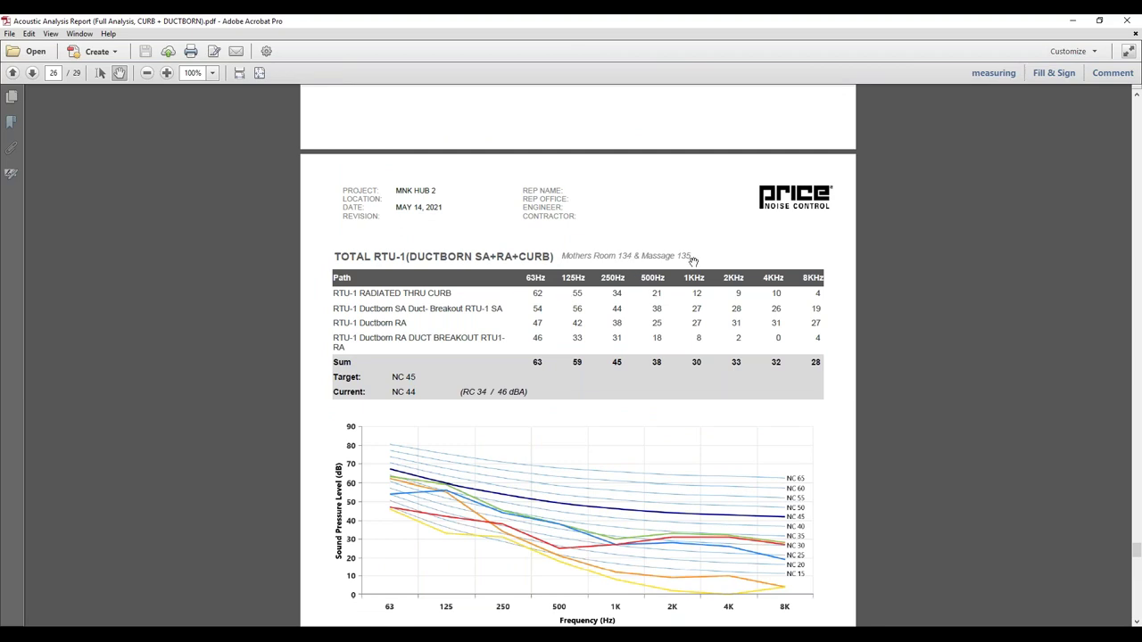
scroll(443, 393, "down", 5)
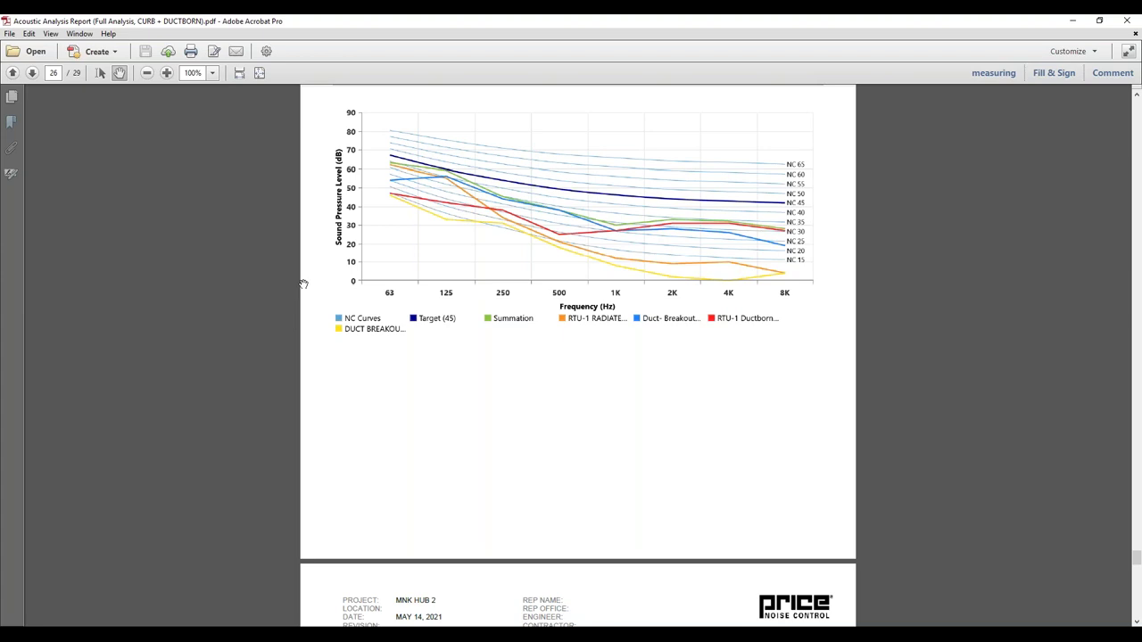
left_click(1127, 20)
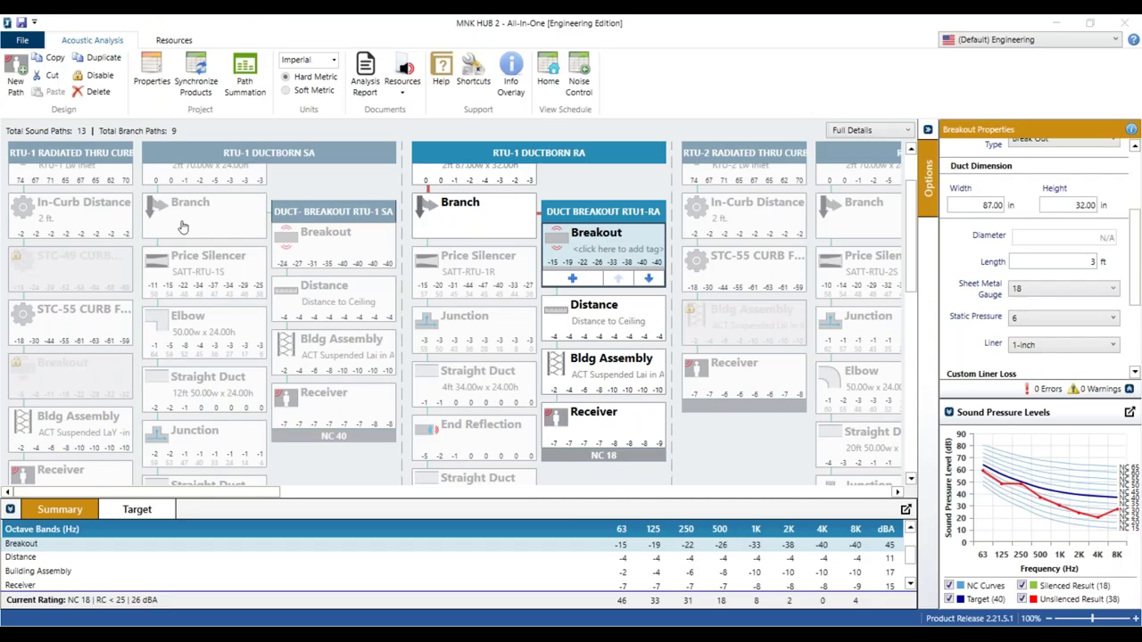